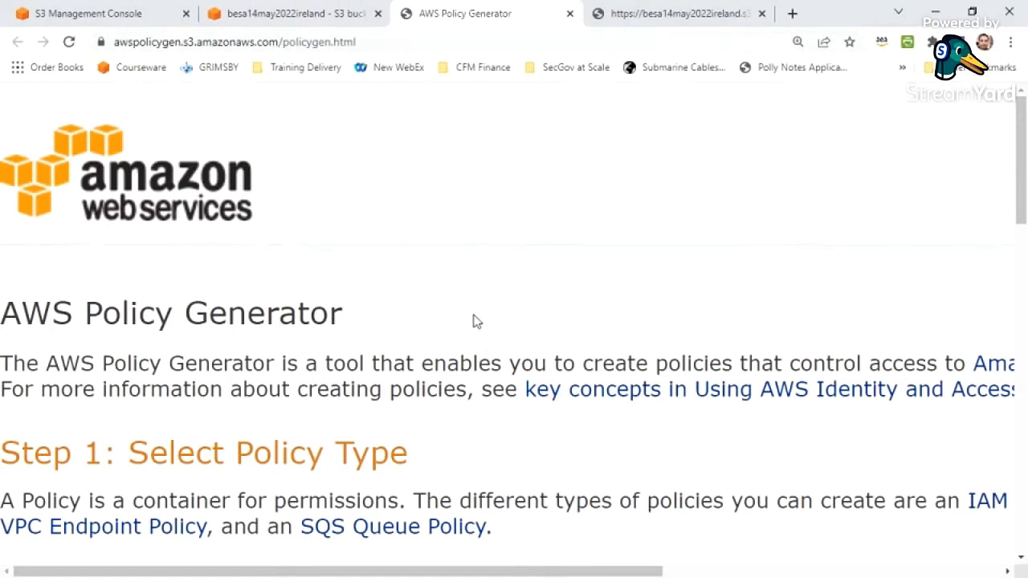
# Set the type of policy to S3 Bucket Policy
pyautogui.scroll(-3, 475, 321)
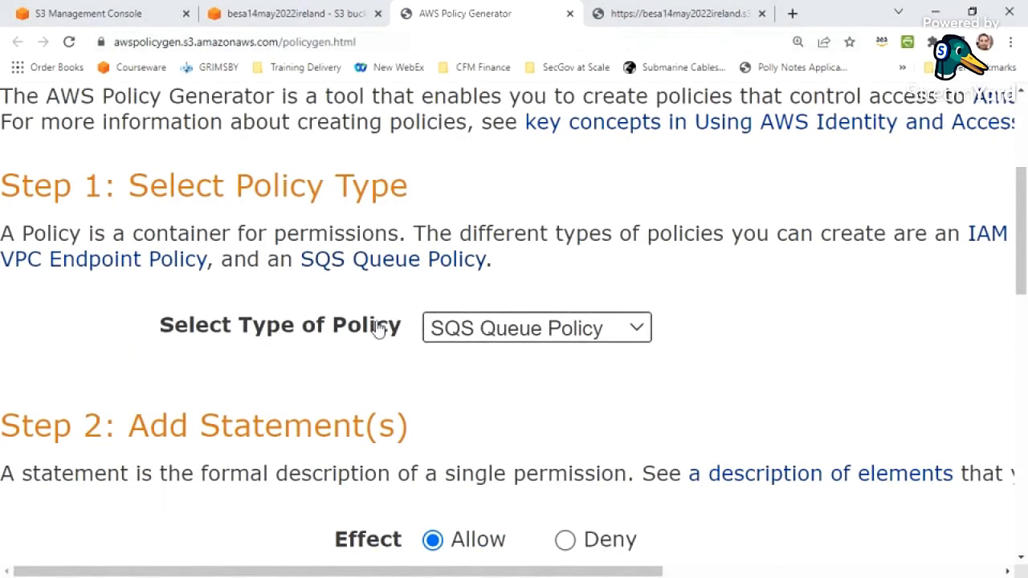
pyautogui.click(538, 328)
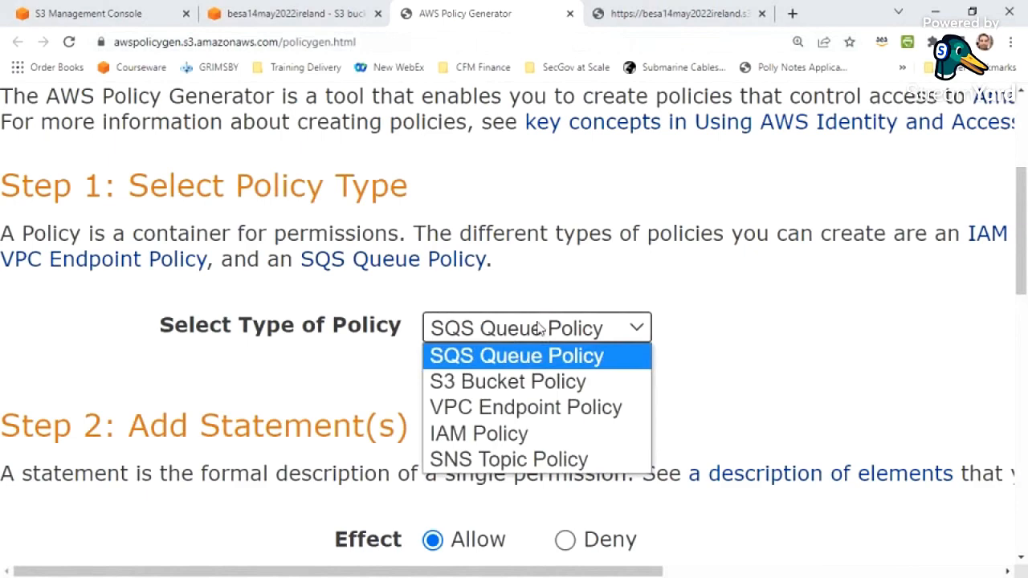
pyautogui.click(498, 383)
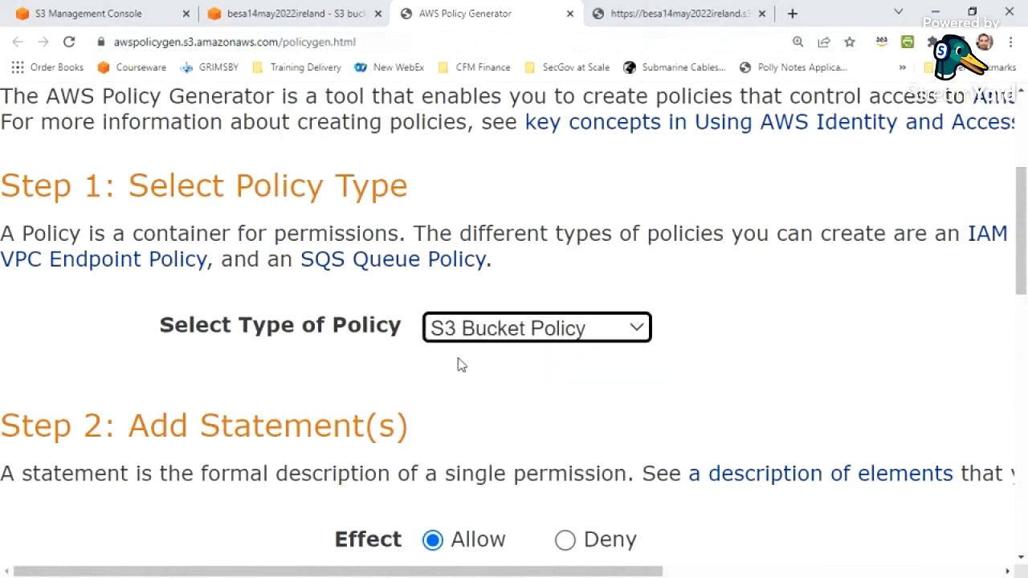
# Enter * as the principal of the Allow statement
pyautogui.scroll(-3, 462, 365)
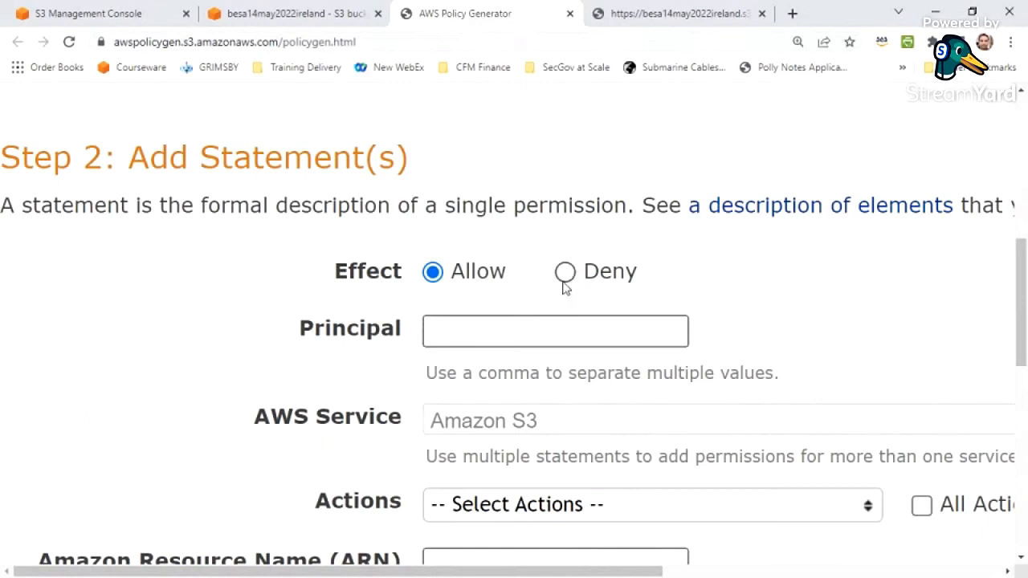
pyautogui.click(438, 333)
pyautogui.click(439, 333)
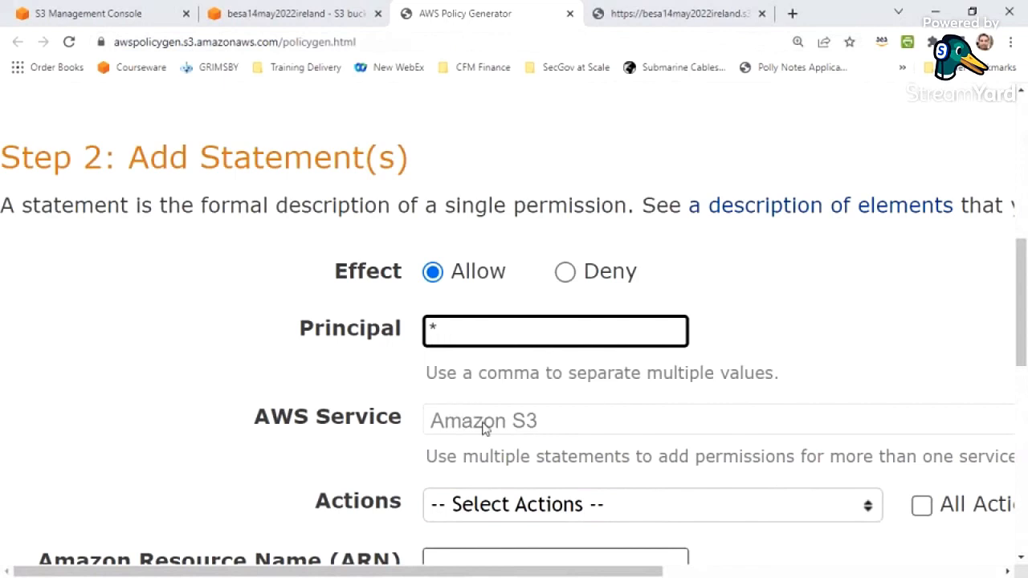
pyautogui.scroll(-3, 484, 430)
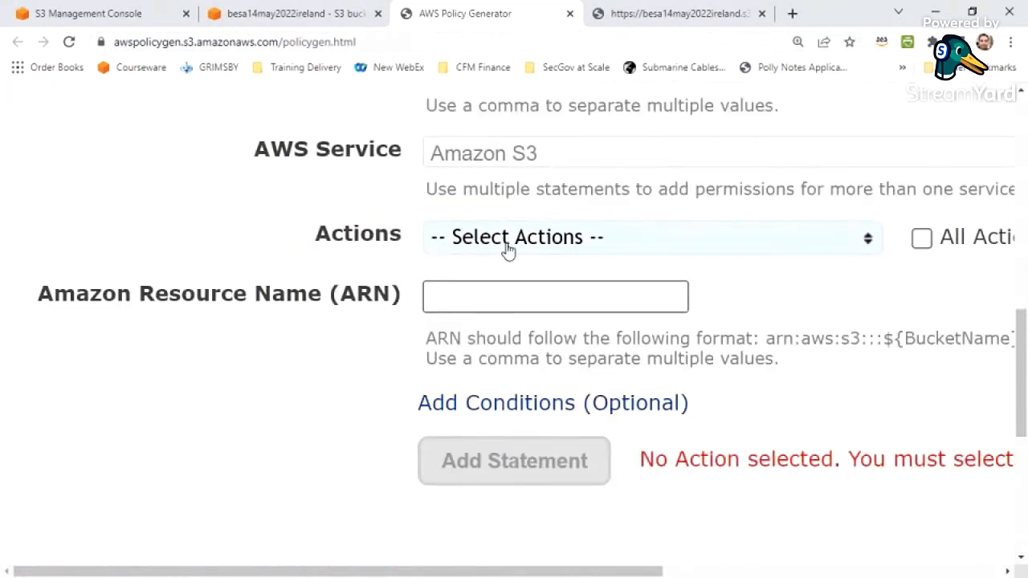
pyautogui.scroll(3, 506, 249)
pyautogui.doubleClick(486, 325)
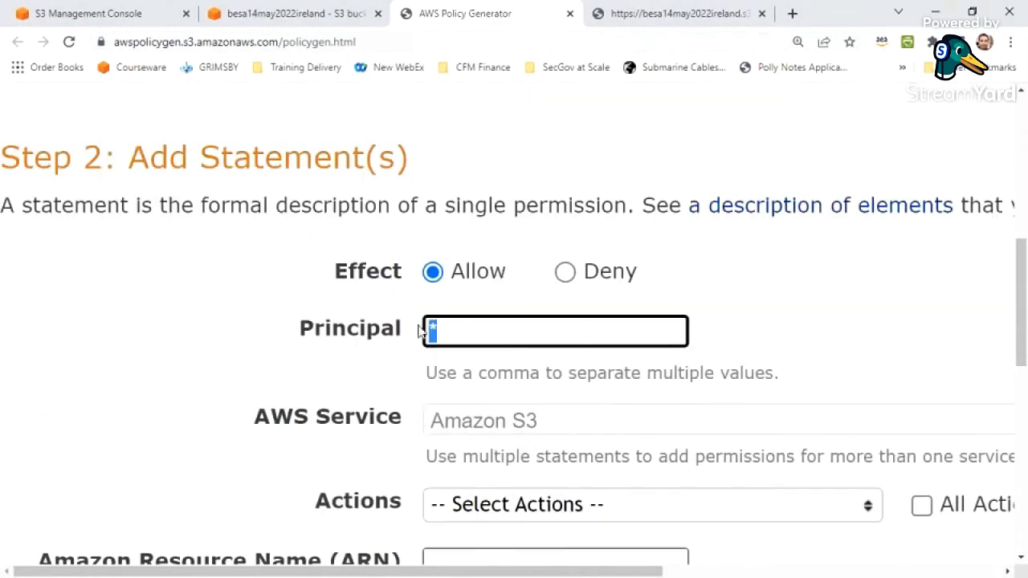
# Select GetObject as the only allowed Amazon S3 action for the statement
pyautogui.scroll(-3, 485, 321)
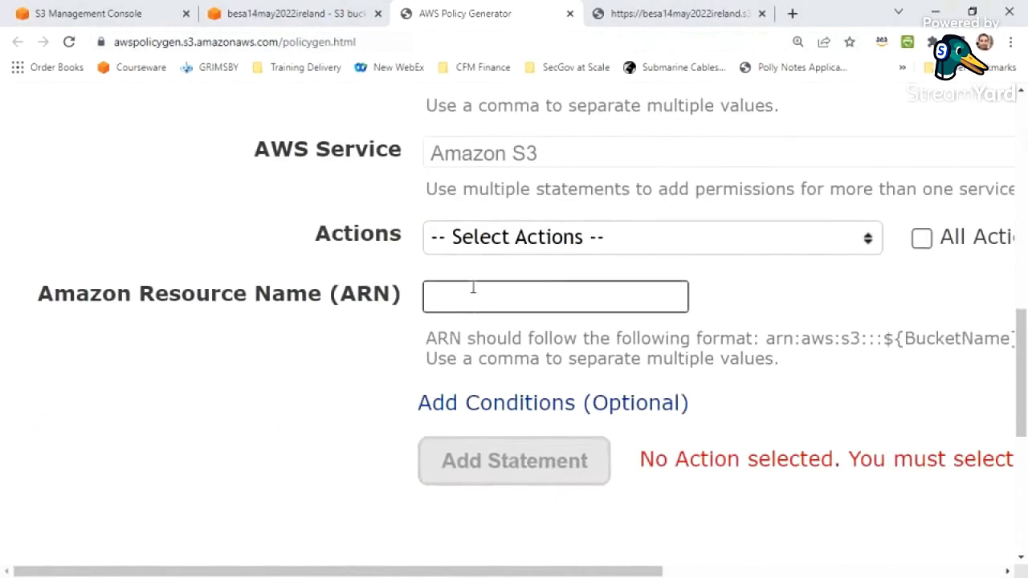
pyautogui.click(474, 243)
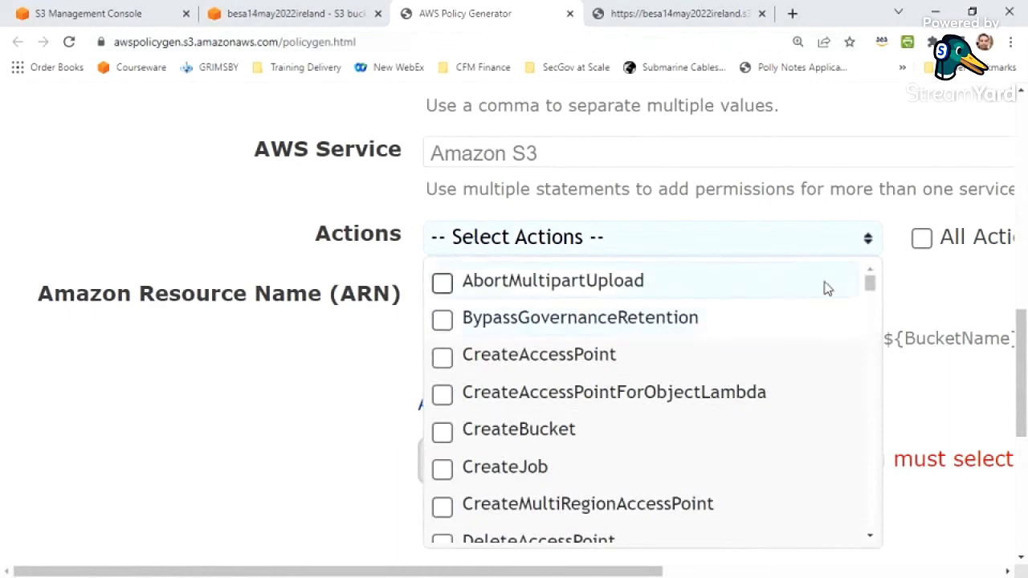
pyautogui.moveTo(873, 289); pyautogui.dragTo(853, 504)
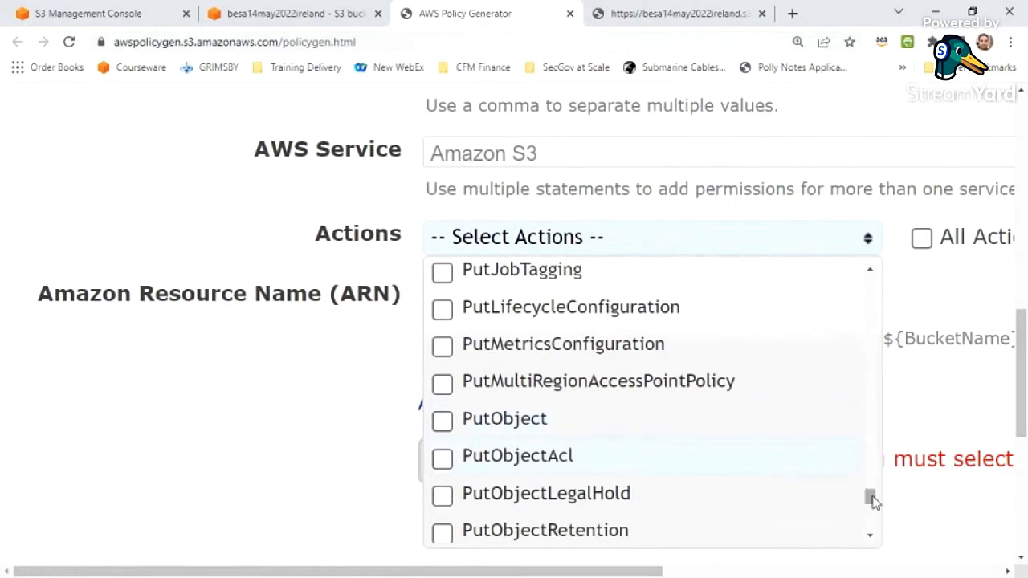
pyautogui.moveTo(868, 498); pyautogui.dragTo(838, 307)
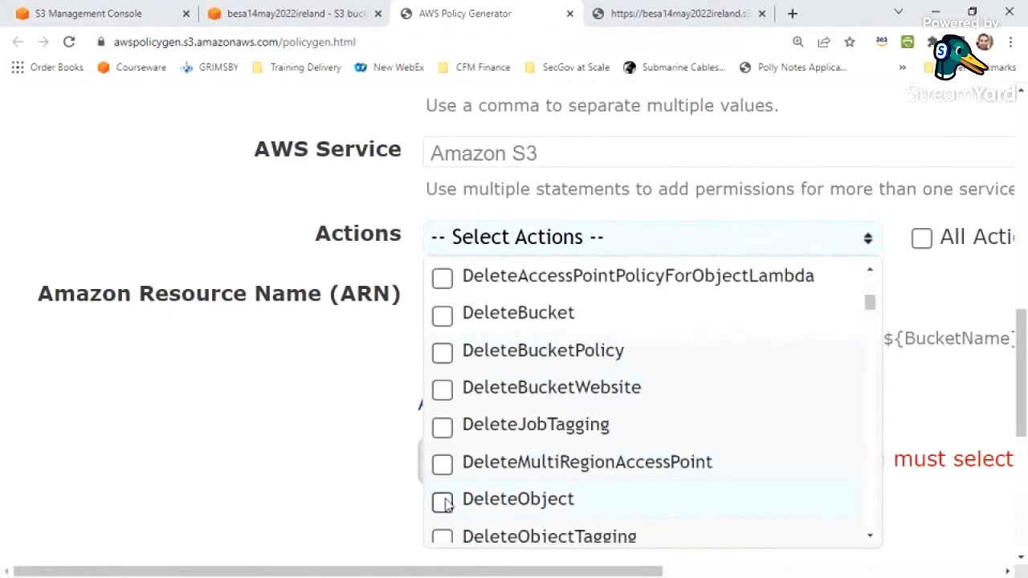
pyautogui.moveTo(873, 309); pyautogui.dragTo(866, 392)
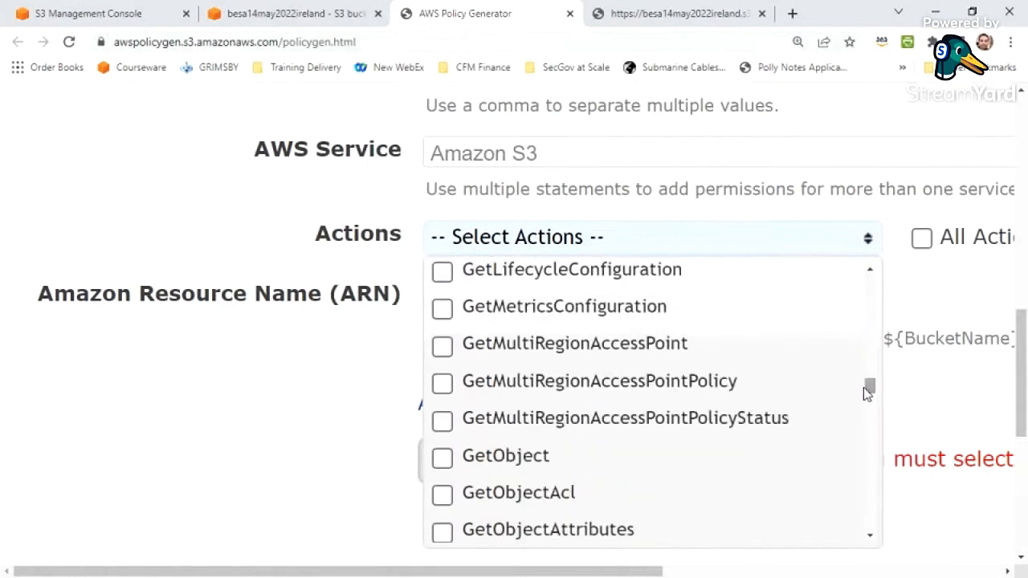
pyautogui.click(446, 462)
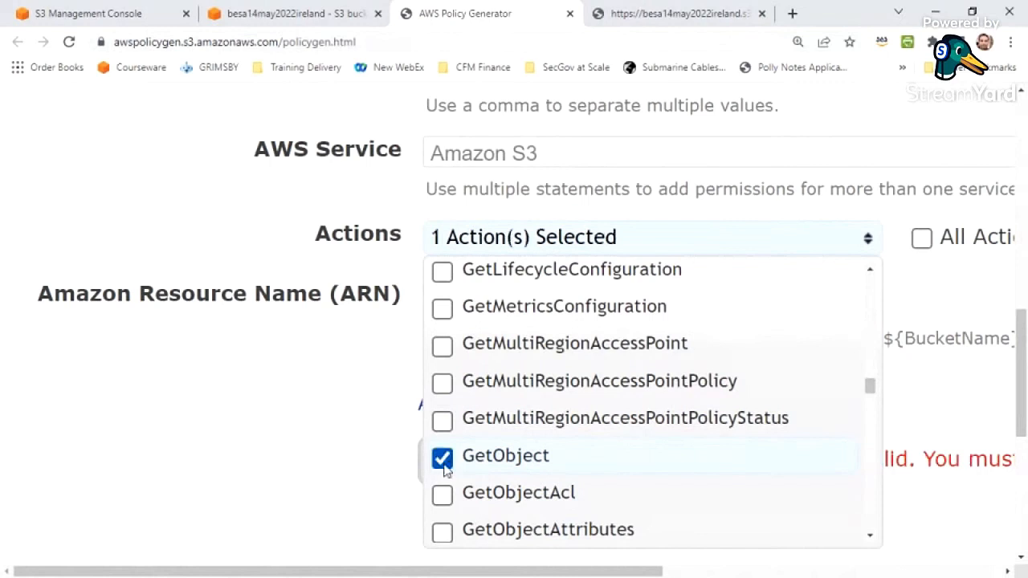
pyautogui.click(371, 461)
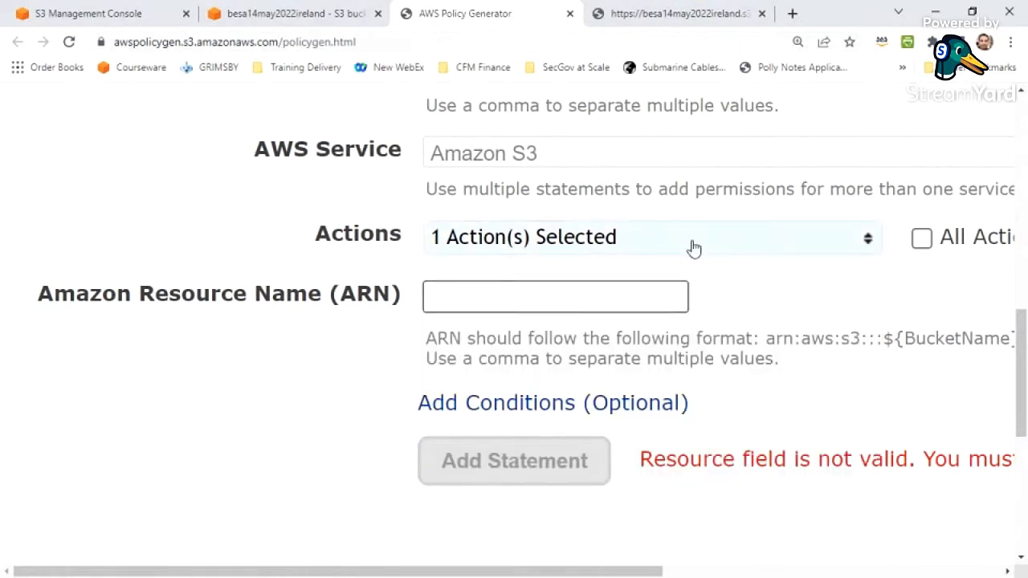
# Copy the bucket ARN arn:aws:s3:::besa14may2022ireland from the Edit bucket policy page and paste it as the statement's Amazon Resource Name
pyautogui.click(473, 295)
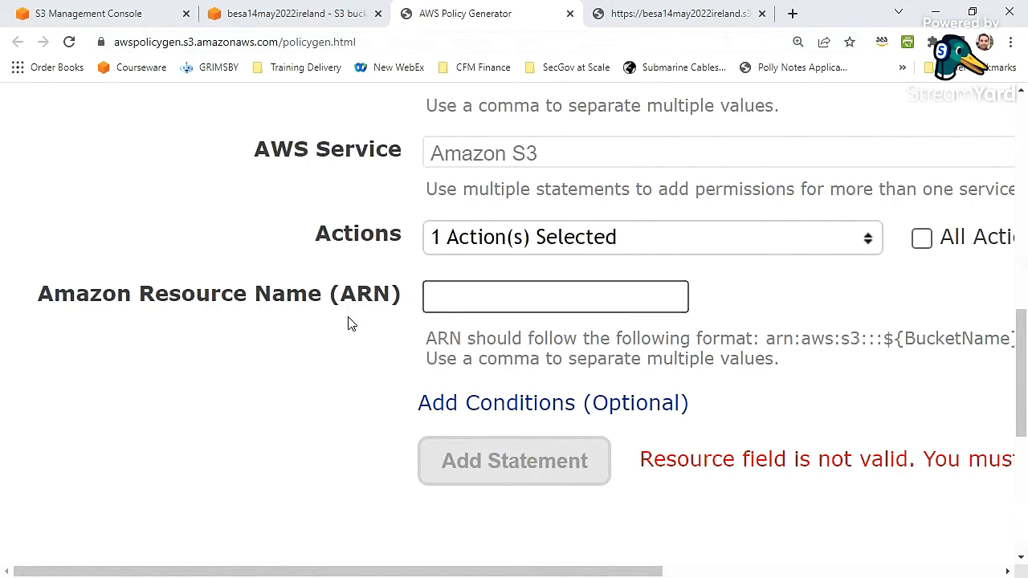
pyautogui.click(298, 16)
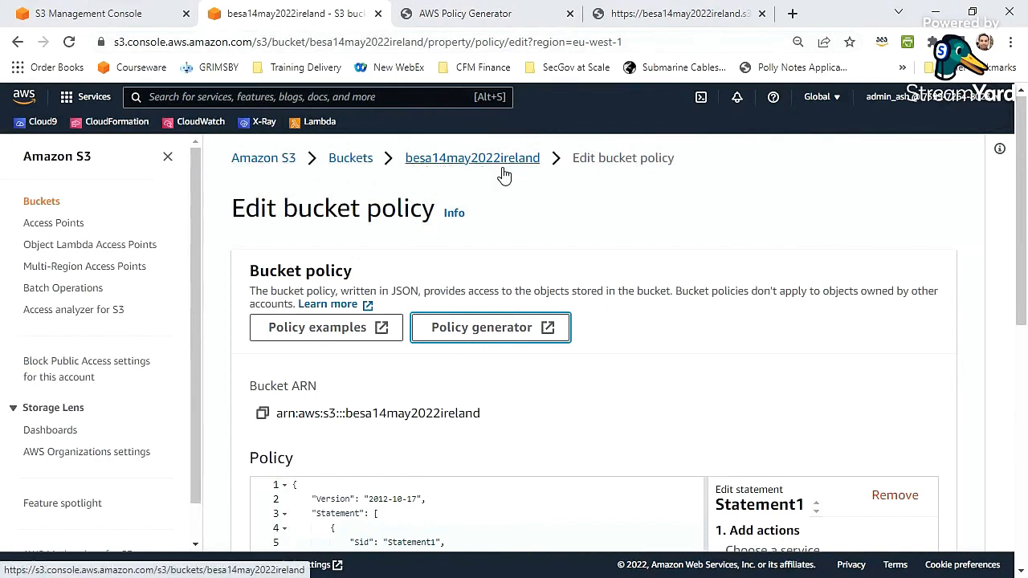
pyautogui.click(262, 415)
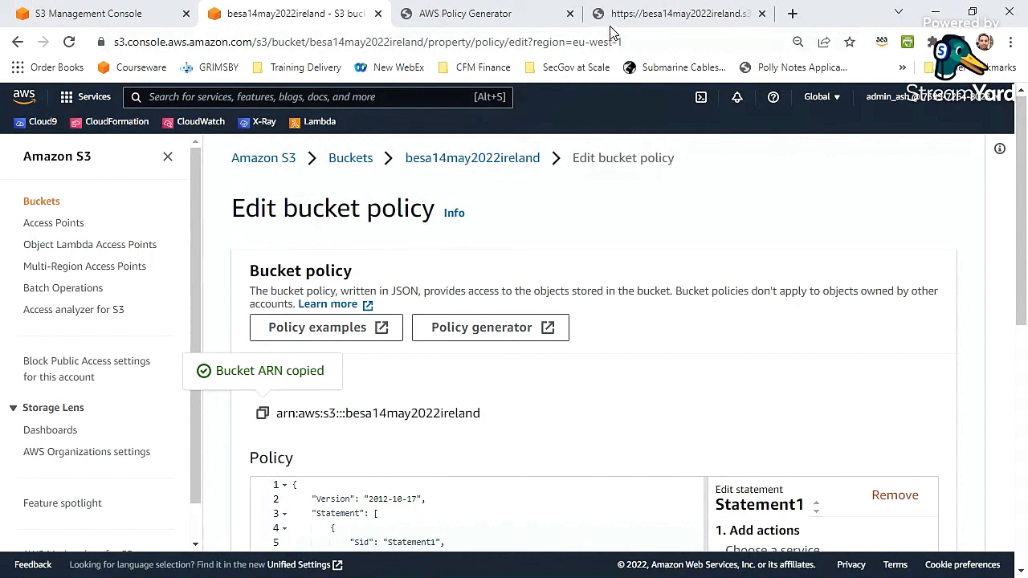
pyautogui.click(521, 23)
pyautogui.click(472, 291)
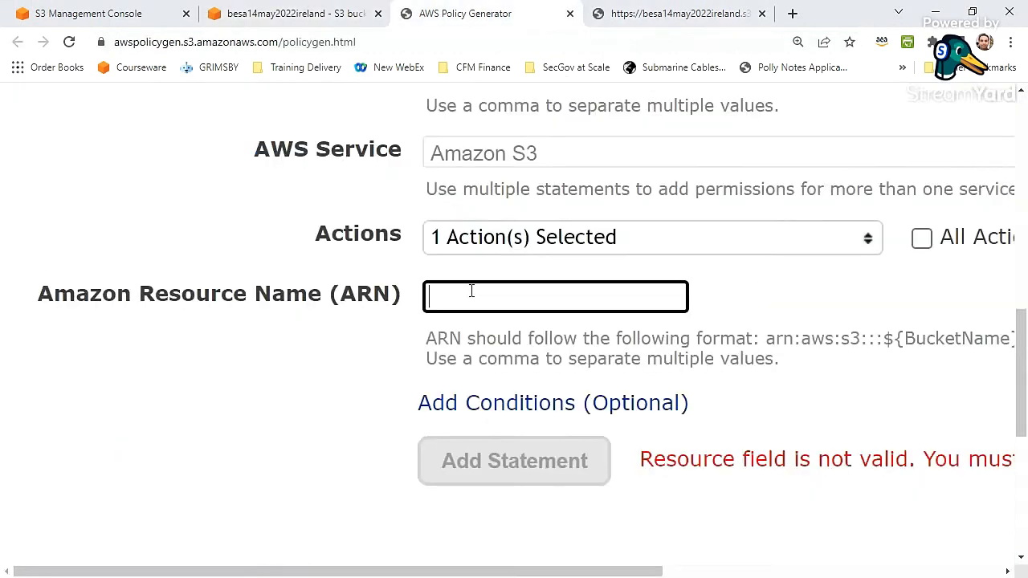
pyautogui.hotkey('ctrl', 'v')
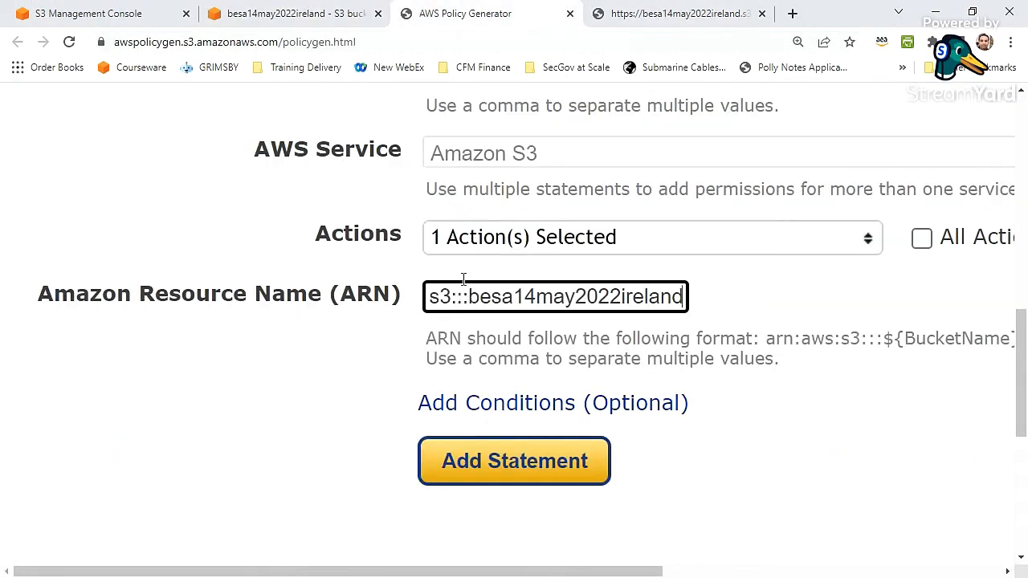
# Add the configured statement and generate the policy JSON document
pyautogui.click(496, 462)
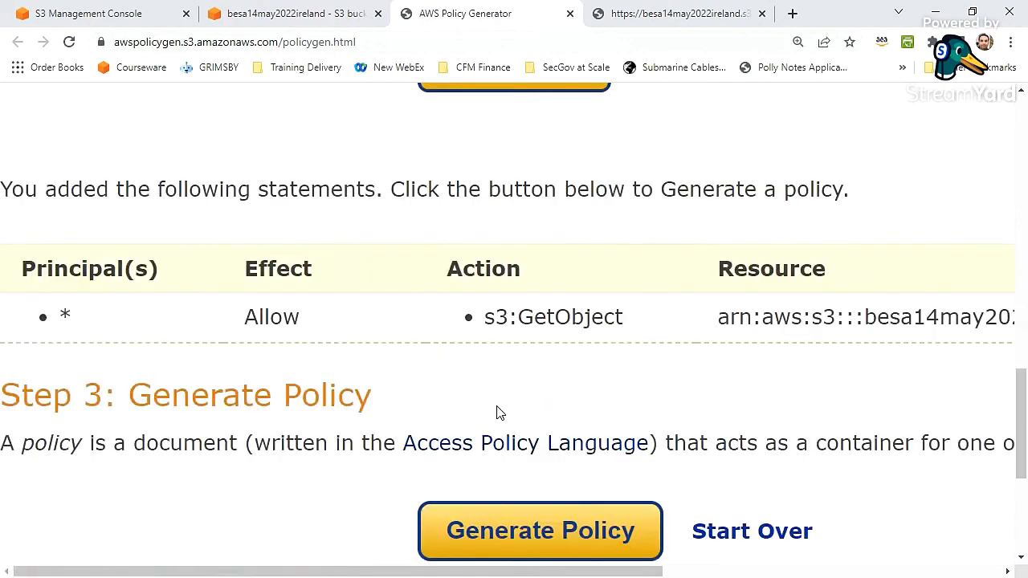
pyautogui.hotkey('ctrl', '-')
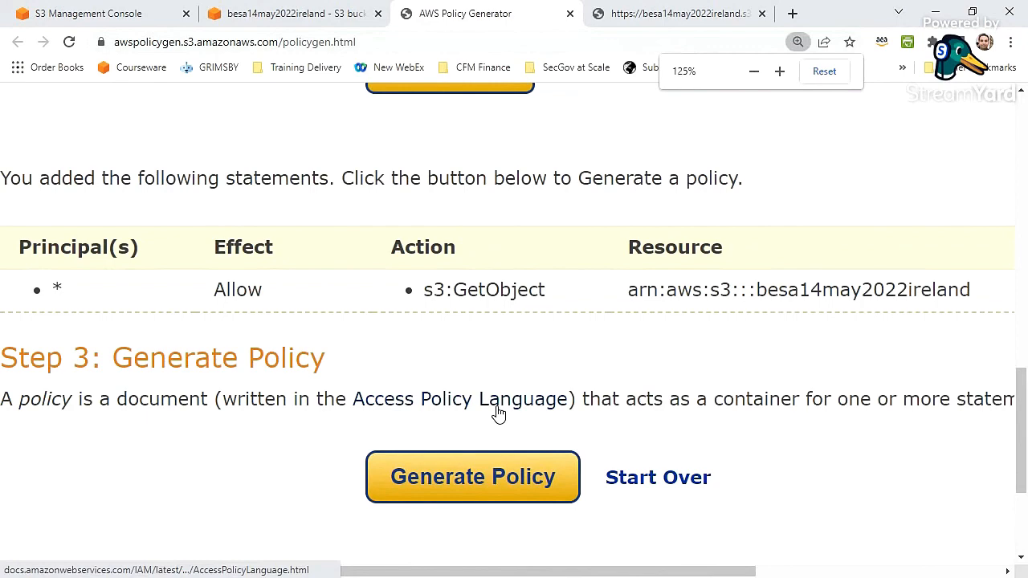
pyautogui.hotkey('ctrl', '-')
pyautogui.hotkey('ctrl', '-')
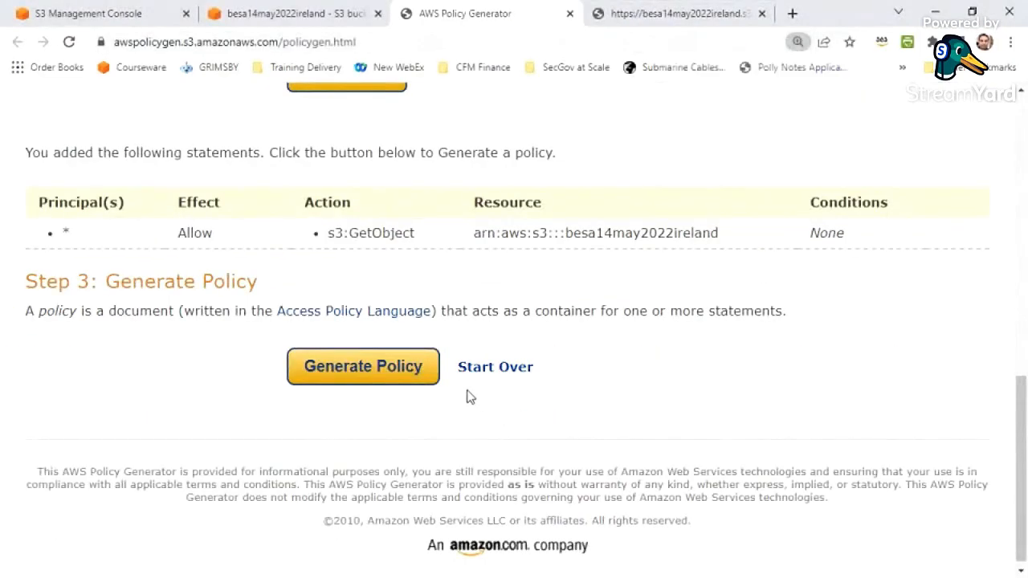
pyautogui.click(372, 380)
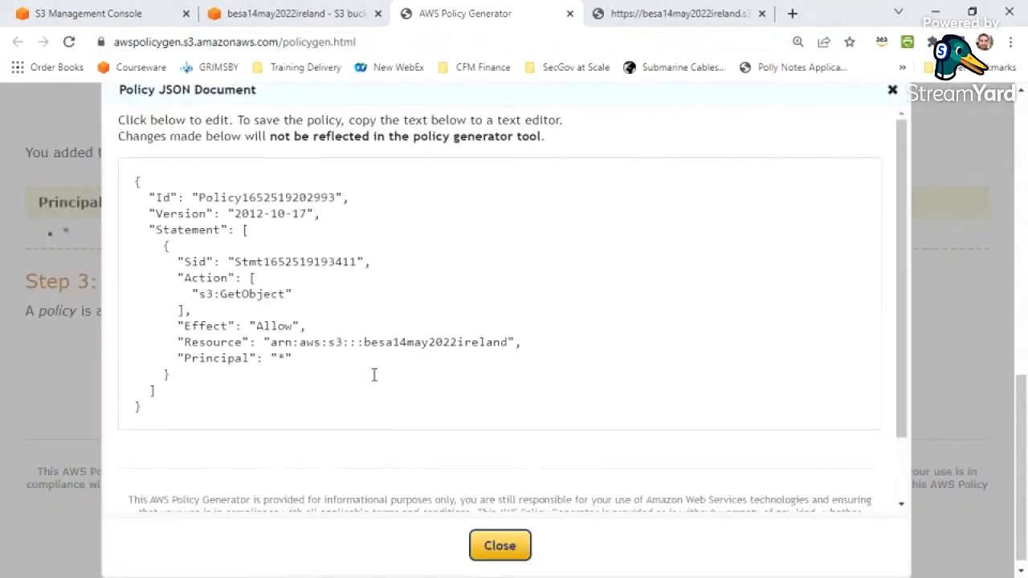
# Examine the generated policy JSON: its Id, Version, Sid, Action, Effect, Resource and Principal elements
pyautogui.moveTo(151, 197); pyautogui.dragTo(361, 195)
pyautogui.moveTo(293, 224); pyautogui.dragTo(127, 229)
pyautogui.moveTo(341, 214); pyautogui.dragTo(148, 216)
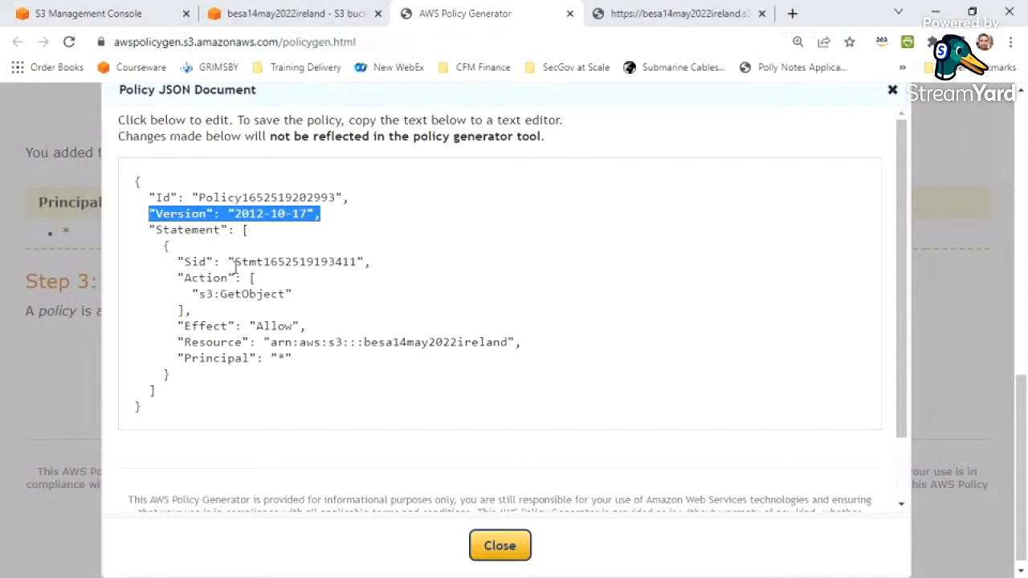
pyautogui.moveTo(234, 262); pyautogui.dragTo(358, 264)
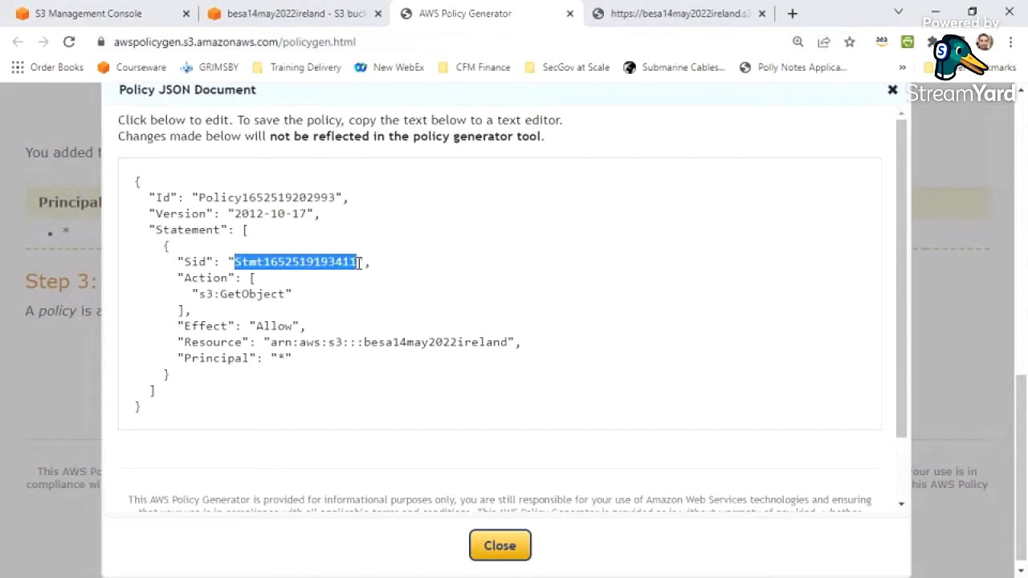
pyautogui.moveTo(198, 293); pyautogui.dragTo(280, 292)
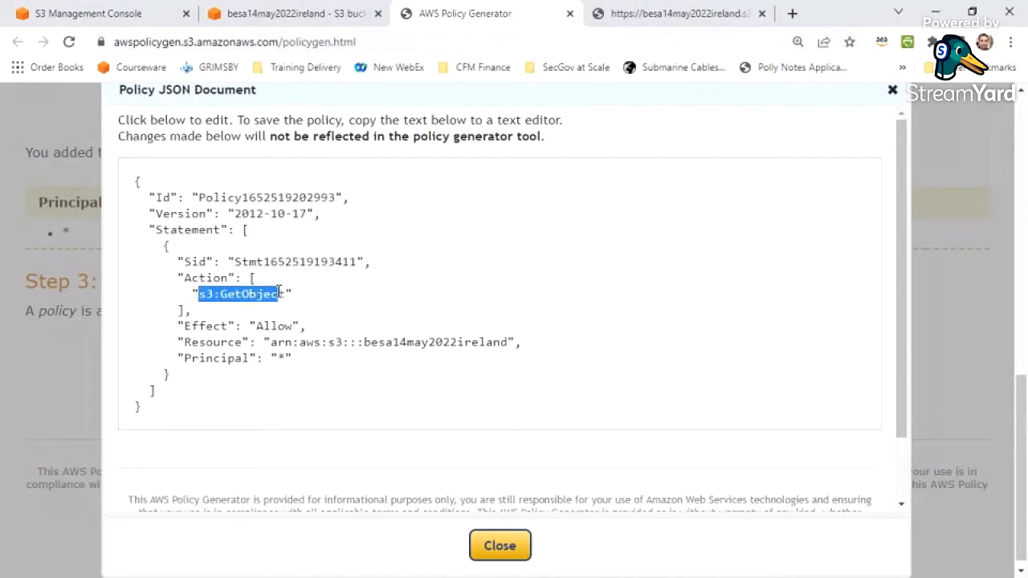
pyautogui.click(203, 326)
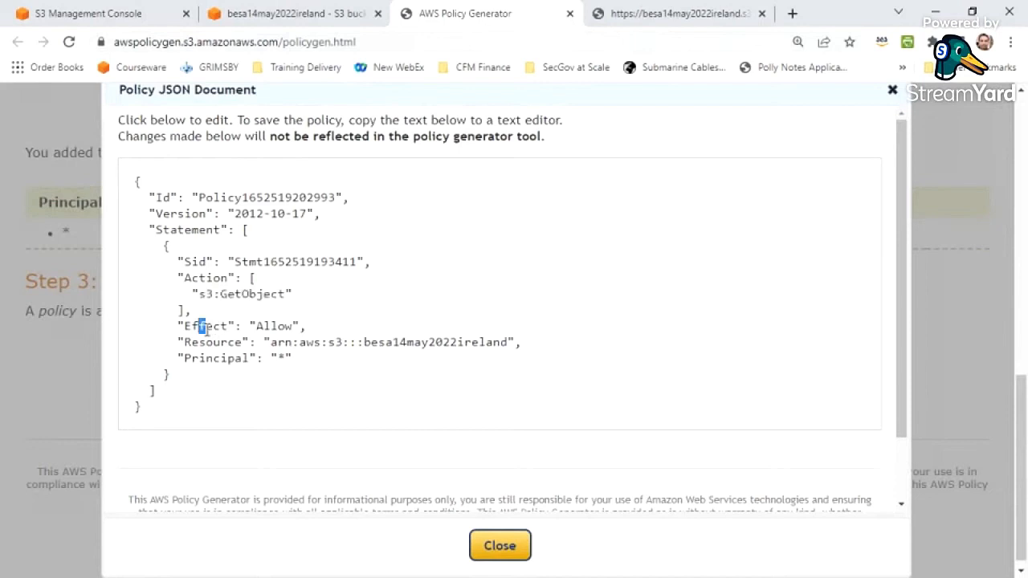
pyautogui.doubleClick(268, 326)
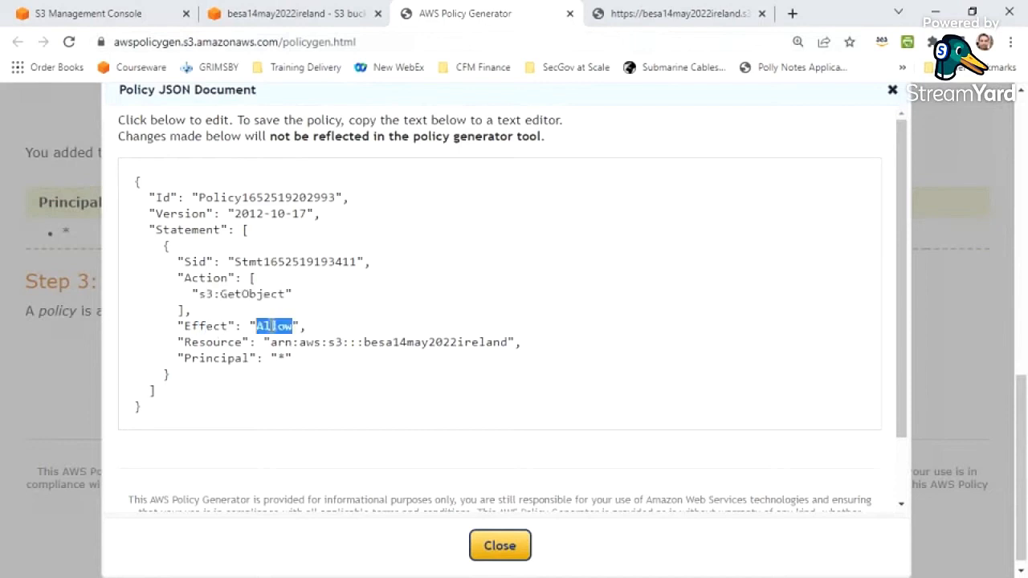
pyautogui.moveTo(178, 358); pyautogui.dragTo(286, 360)
pyautogui.click(270, 361)
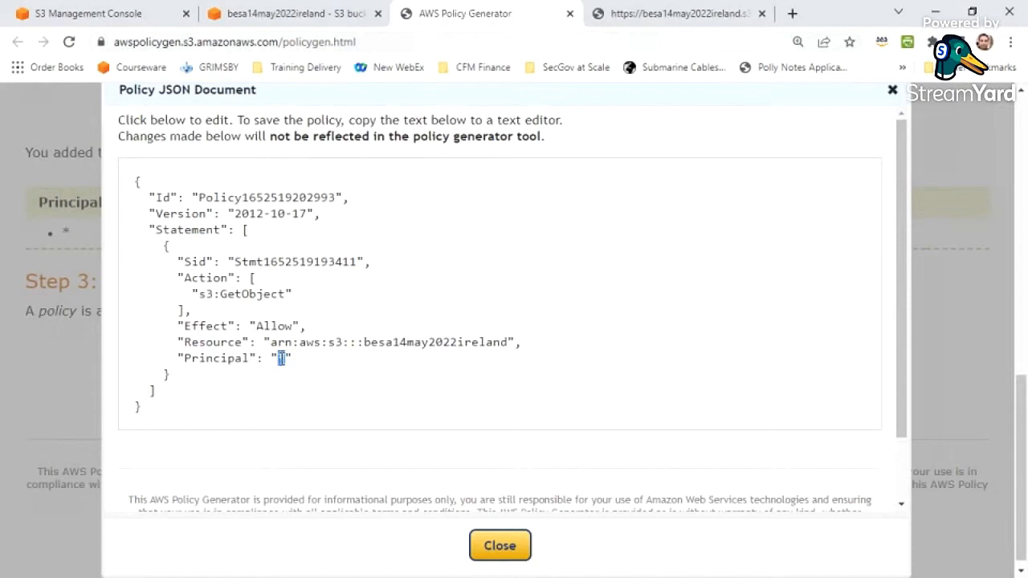
pyautogui.moveTo(184, 342); pyautogui.dragTo(522, 344)
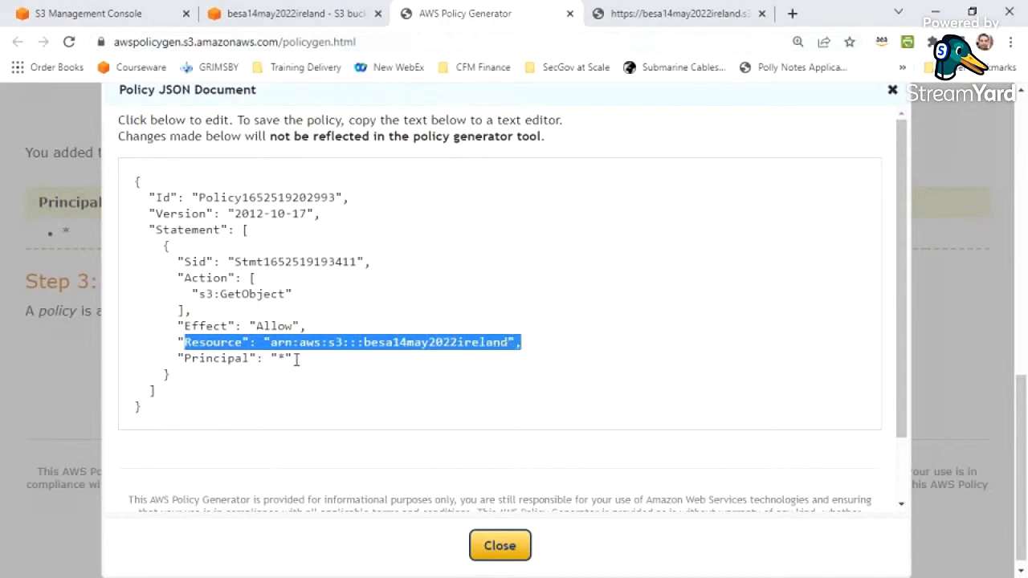
pyautogui.click(306, 324)
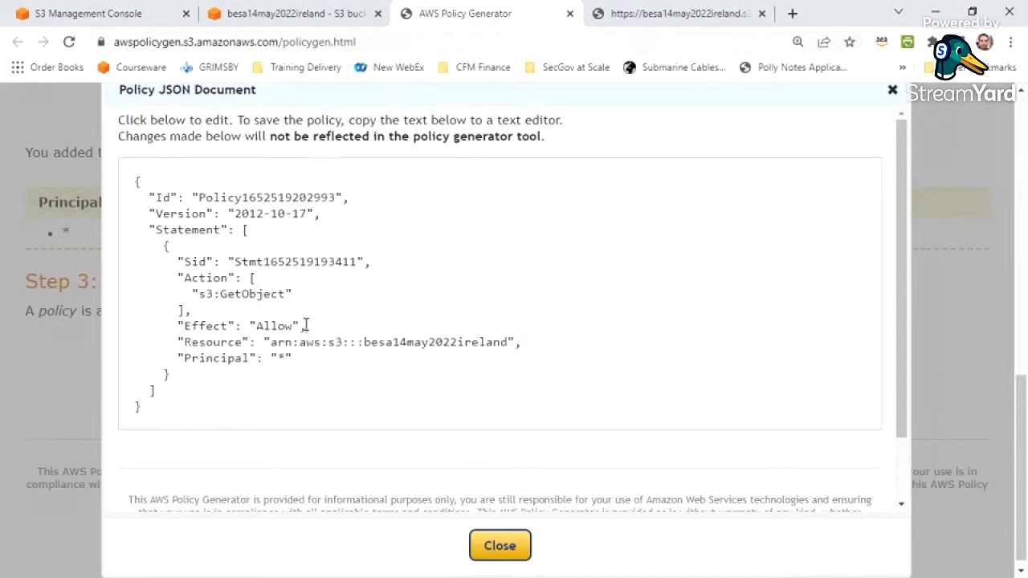
pyautogui.moveTo(325, 325); pyautogui.dragTo(182, 325)
pyautogui.click(294, 294)
pyautogui.moveTo(294, 294); pyautogui.dragTo(178, 294)
pyautogui.moveTo(293, 359); pyautogui.dragTo(536, 342)
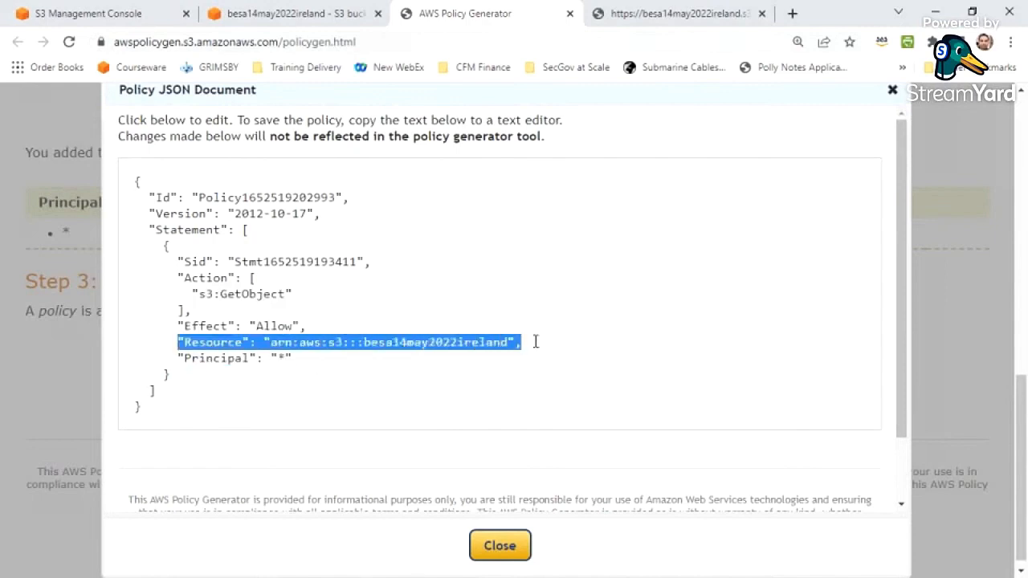
pyautogui.doubleClick(253, 294)
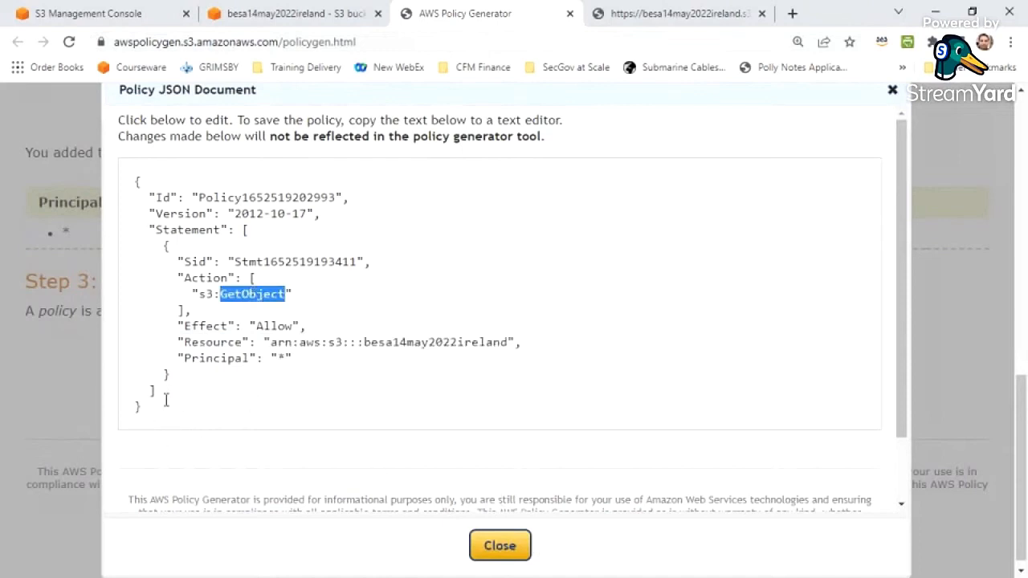
# Copy the entire generated policy JSON to the clipboard
pyautogui.moveTo(165, 399); pyautogui.dragTo(118, 163)
pyautogui.rightClick(167, 211)
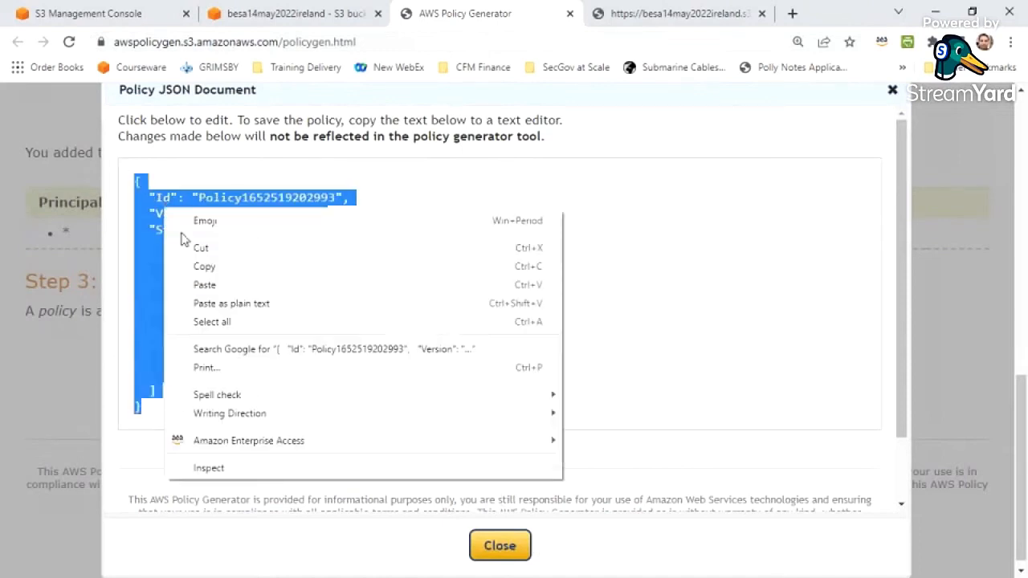
pyautogui.click(216, 267)
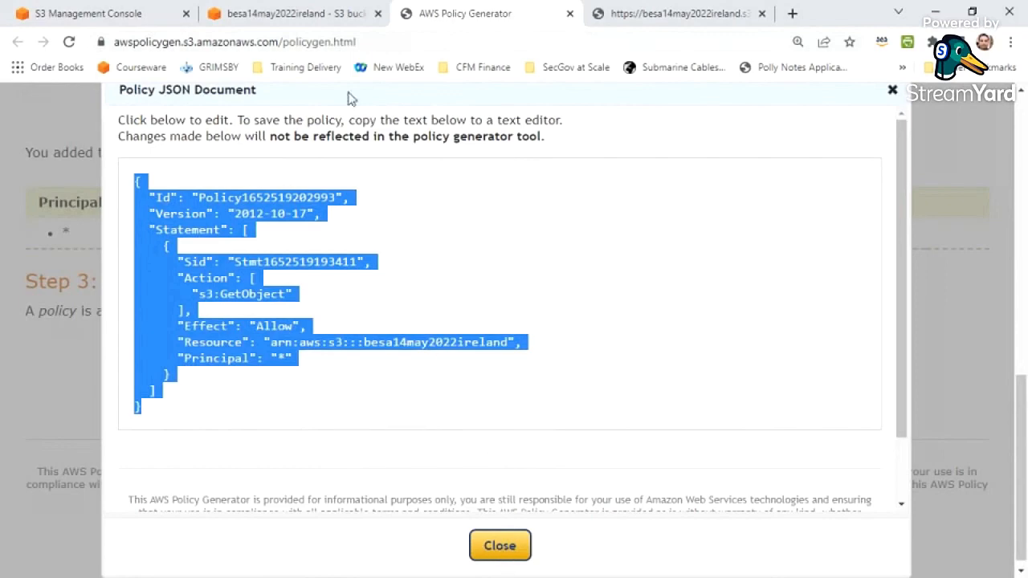
# Replace the entire default policy in the Edit bucket policy editor with the copied policy JSON
pyautogui.click(341, 15)
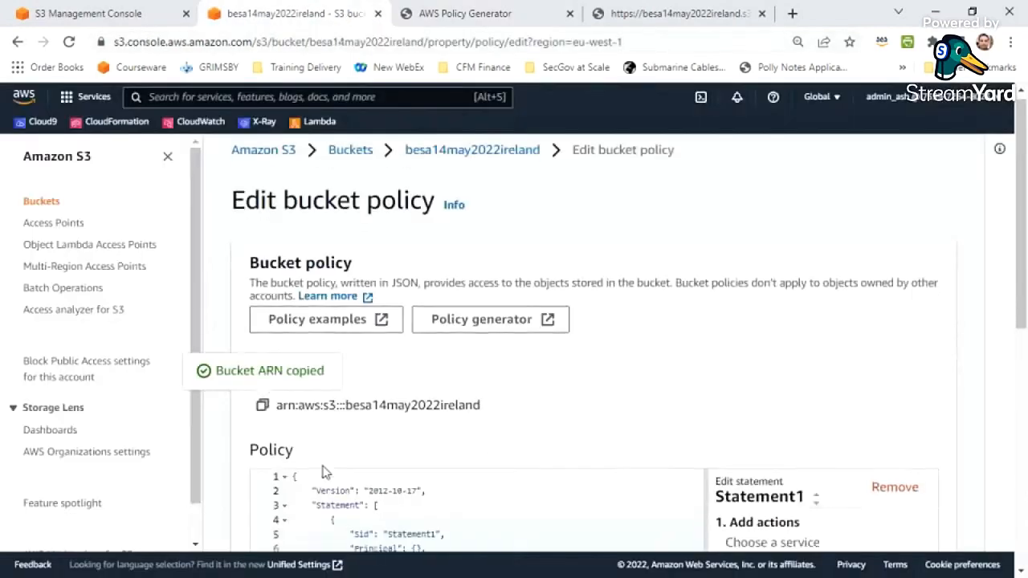
pyautogui.scroll(-3, 329, 450)
pyautogui.hotkey('ctrl', 'a')
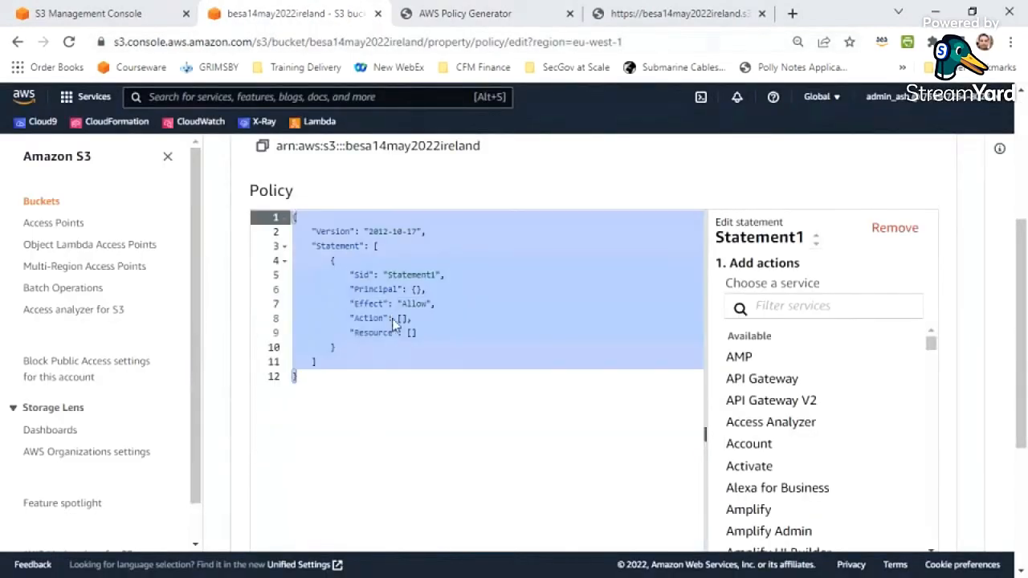
pyautogui.rightClick(393, 319)
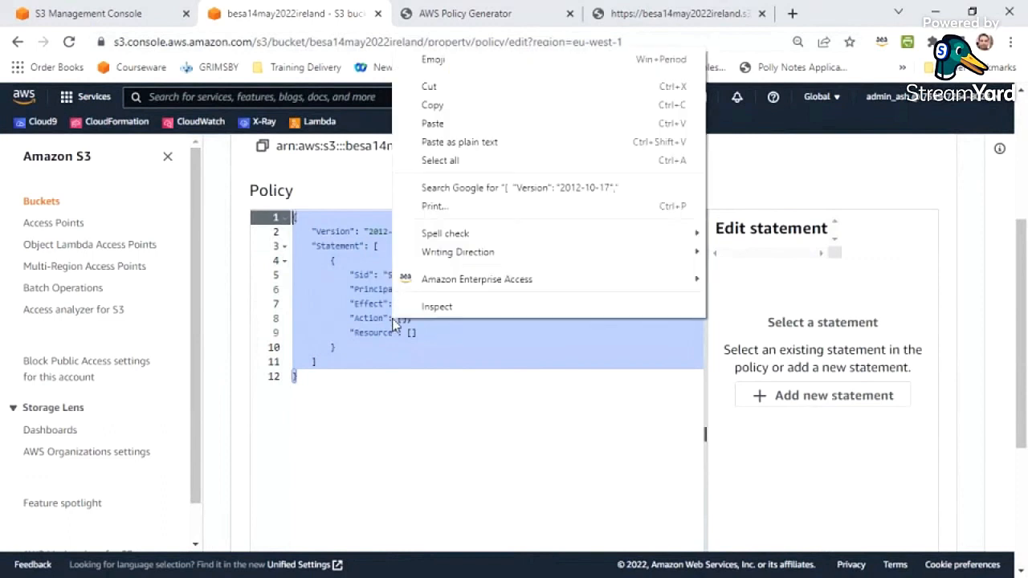
pyautogui.click(471, 125)
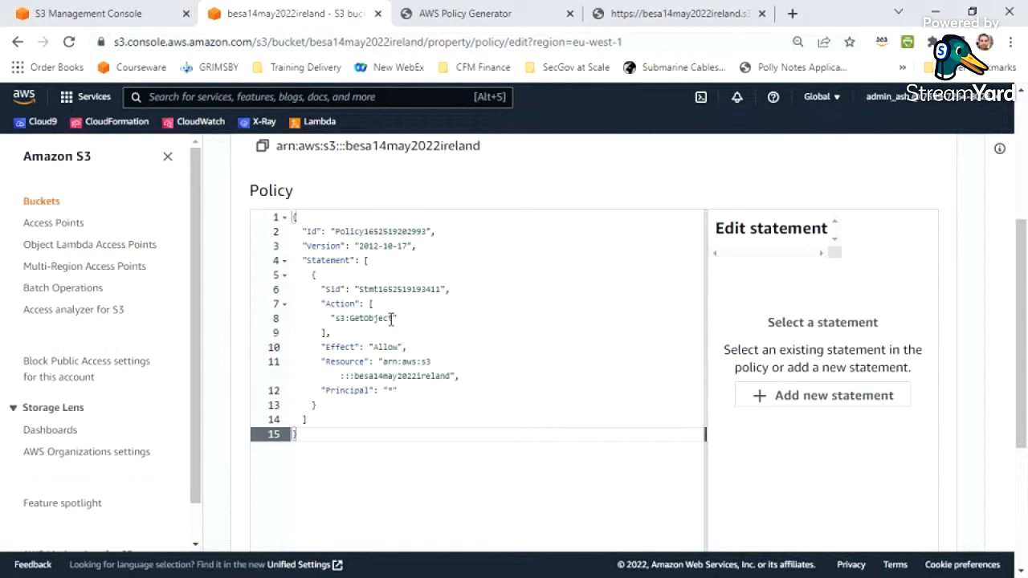
# Try to save the bucket policy with the plain bucket ARN arn:aws:s3:::besa14may2022ireland as its Resource
pyautogui.click(428, 363)
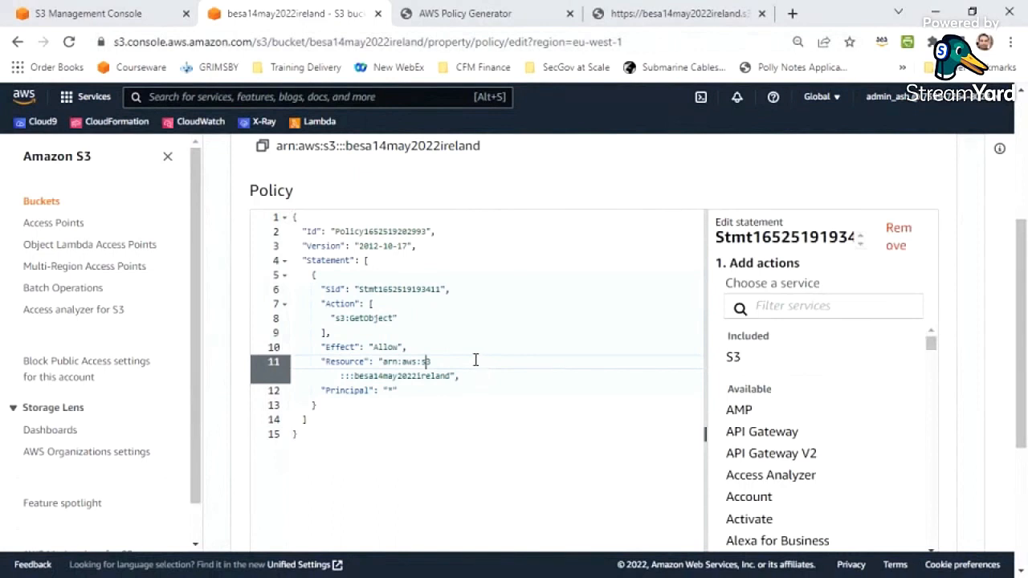
pyautogui.press('Right')
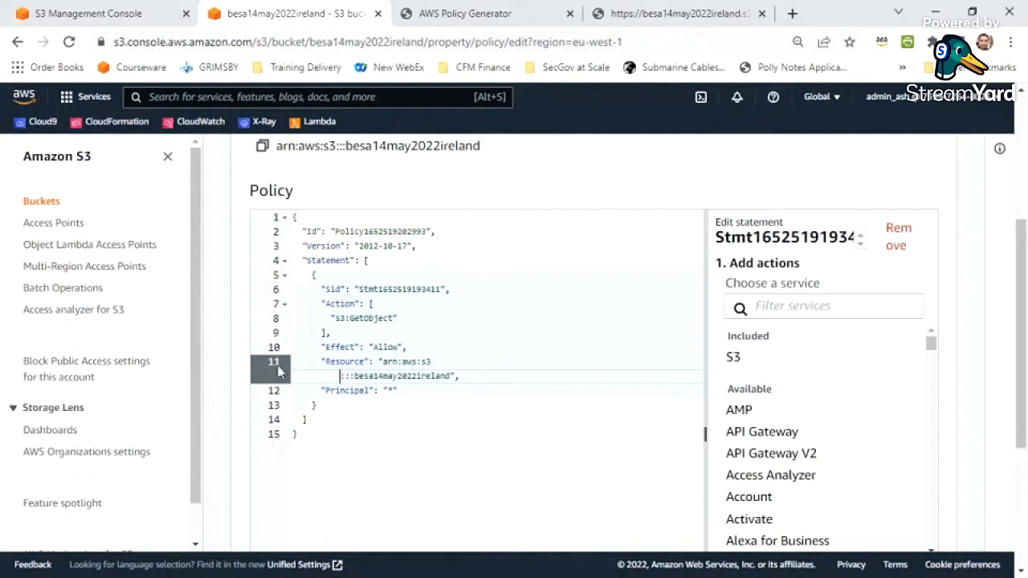
pyautogui.scroll(-3, 473, 365)
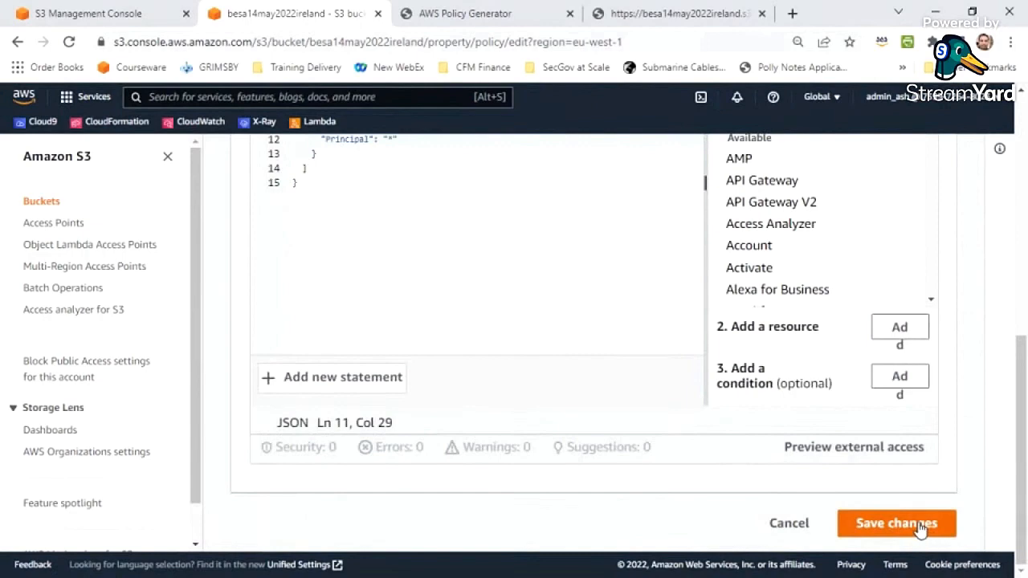
pyautogui.hotkey('ctrl', '-')
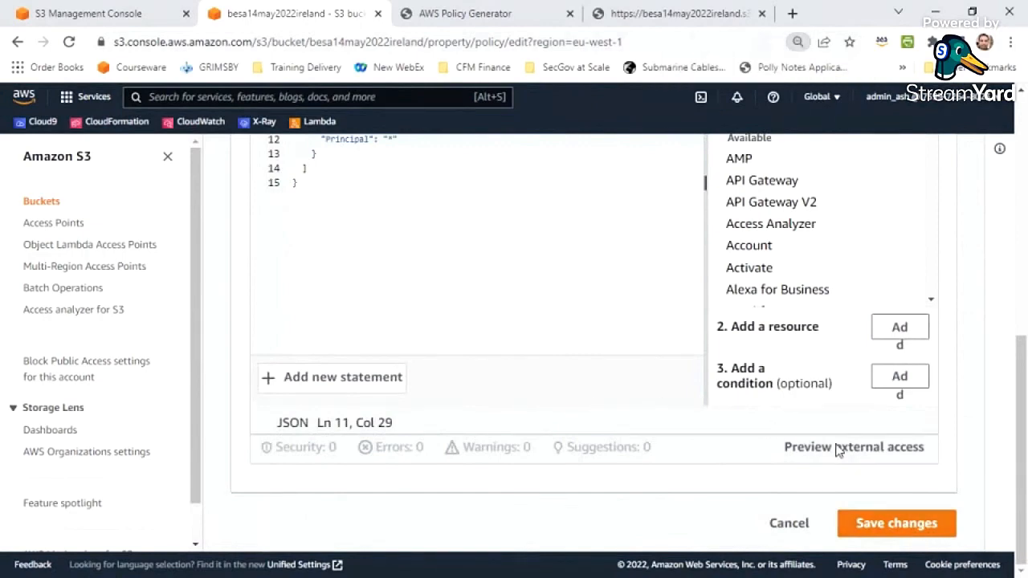
pyautogui.click(903, 533)
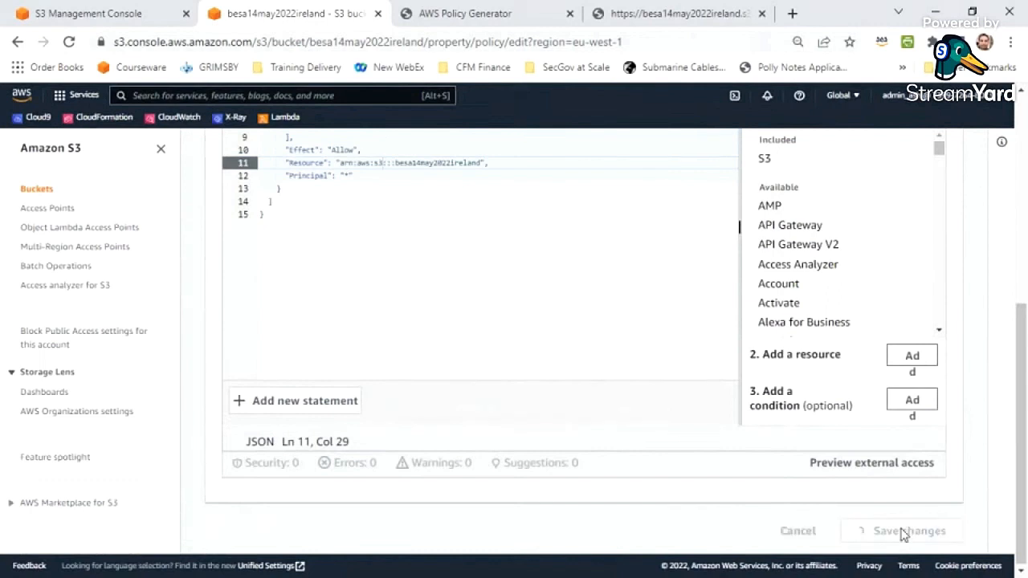
# Expand the save error's API response and compare it with the policy's GetObject action and Resource ARN
pyautogui.scroll(-2, 571, 424)
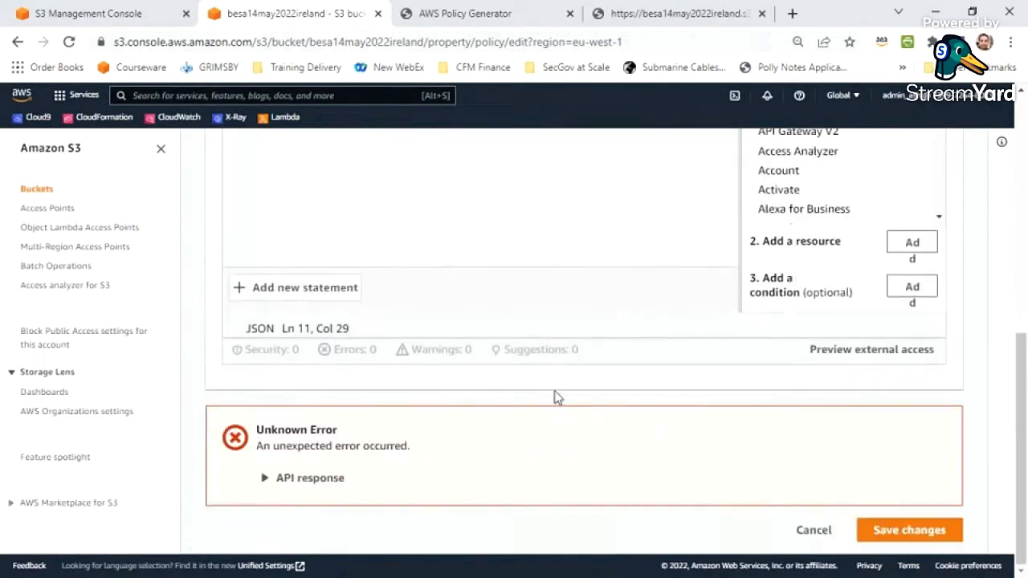
pyautogui.click(263, 480)
pyautogui.moveTo(256, 506); pyautogui.dragTo(546, 512)
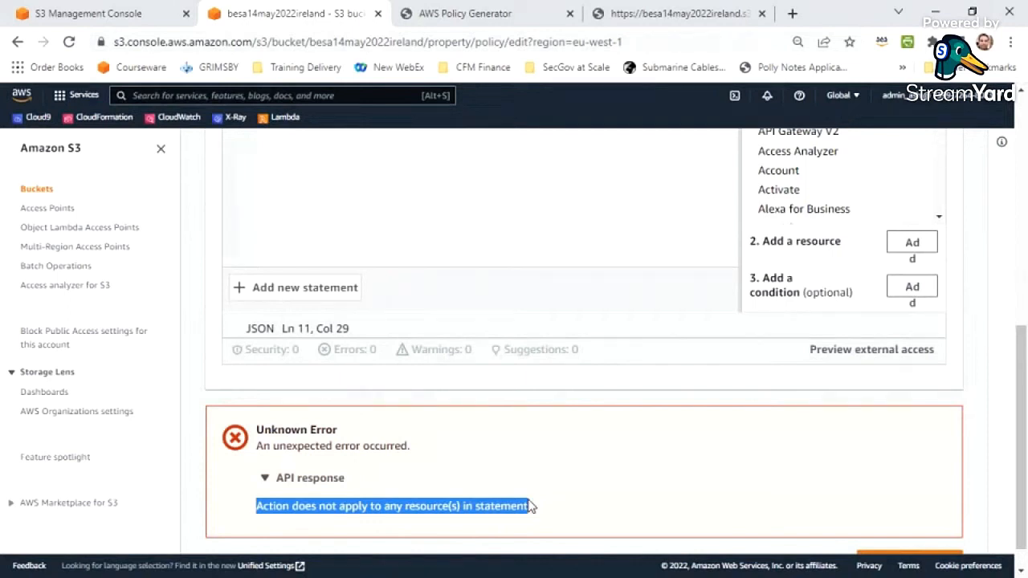
pyautogui.scroll(3, 541, 475)
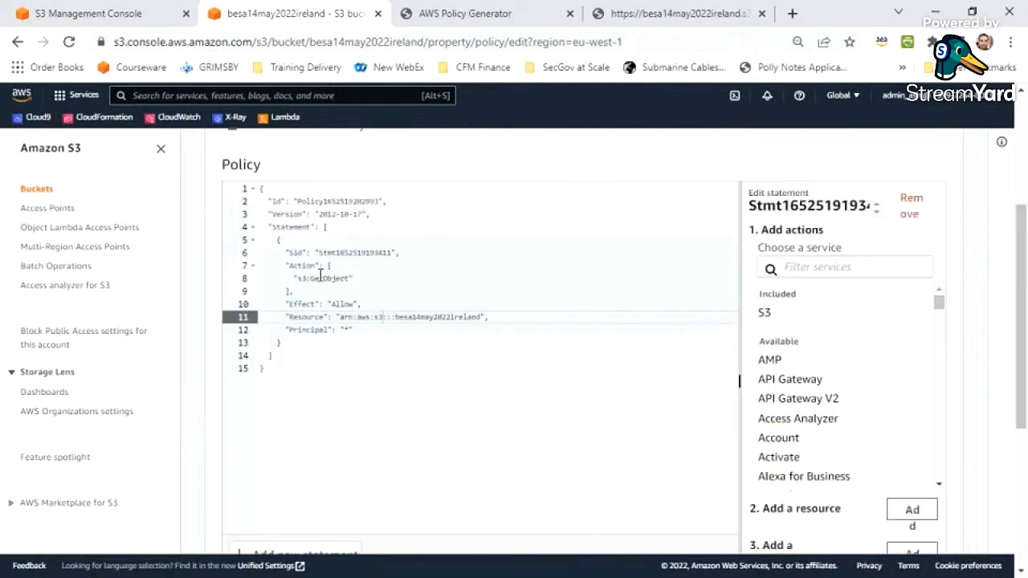
pyautogui.moveTo(348, 278); pyautogui.dragTo(311, 279)
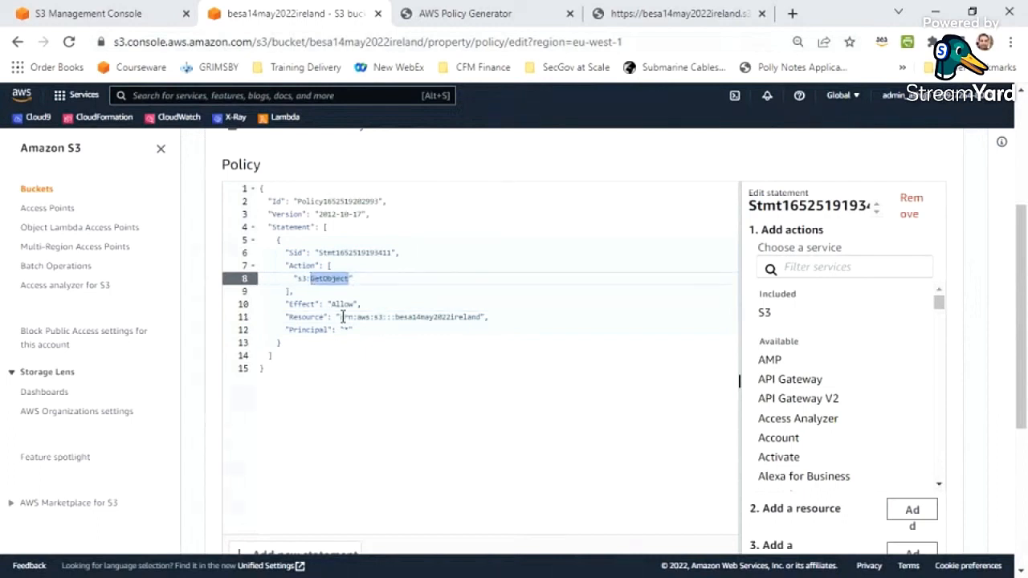
pyautogui.moveTo(340, 317); pyautogui.dragTo(482, 315)
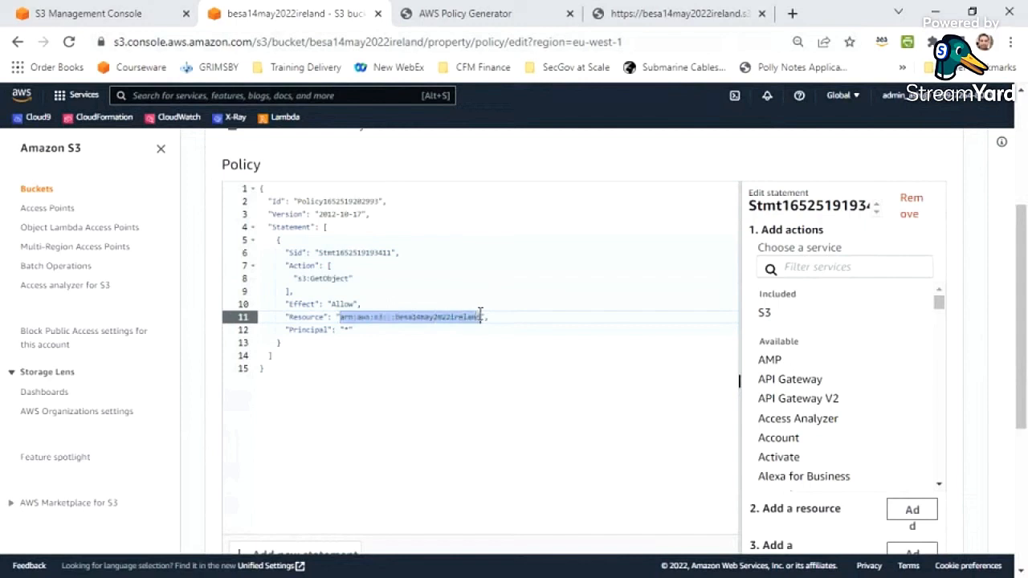
# Append /images/*.png to the bucket ARN in the policy's Resource element
pyautogui.click(480, 316)
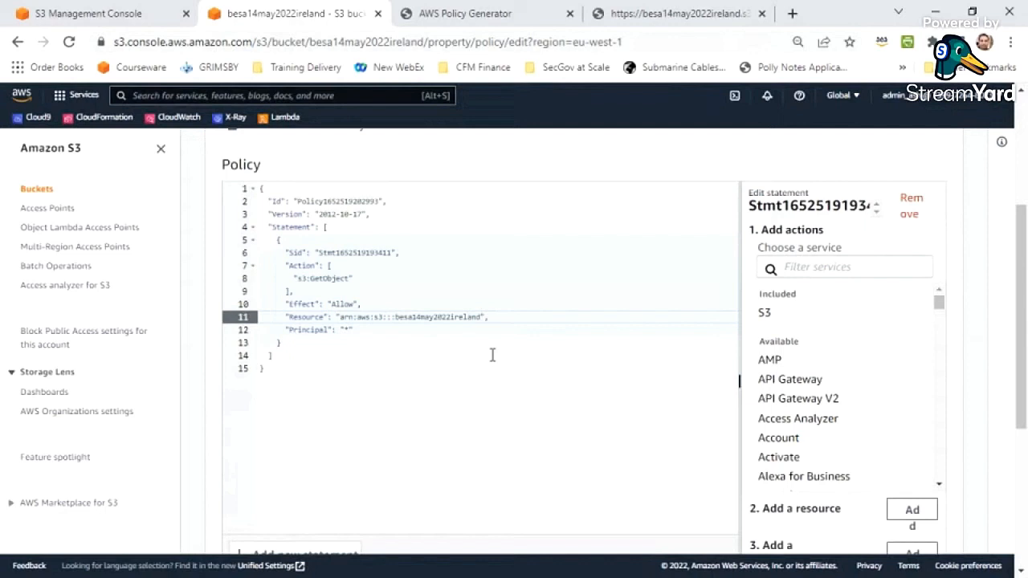
pyautogui.write('/')
pyautogui.write('images/')
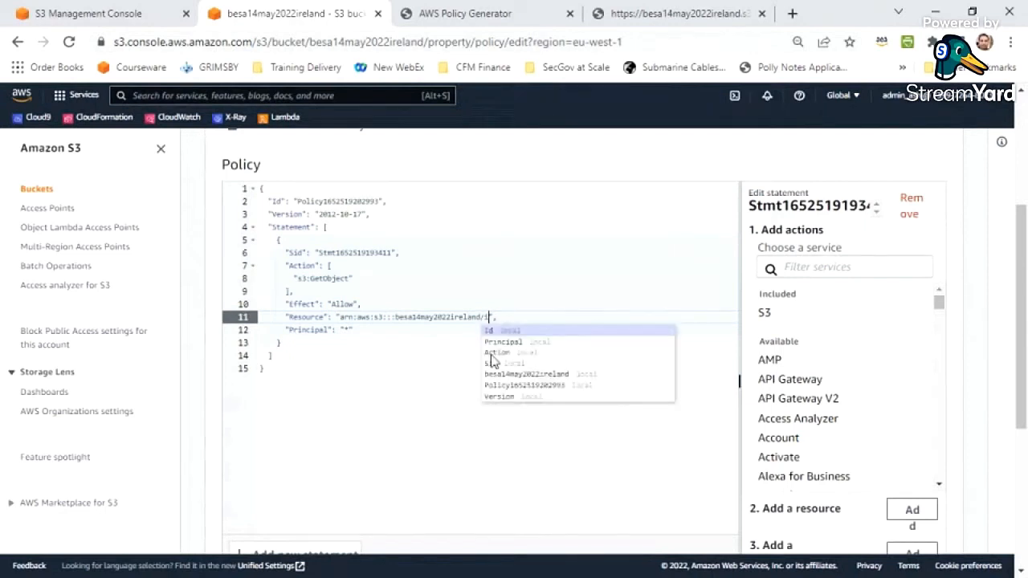
pyautogui.write('*.png')
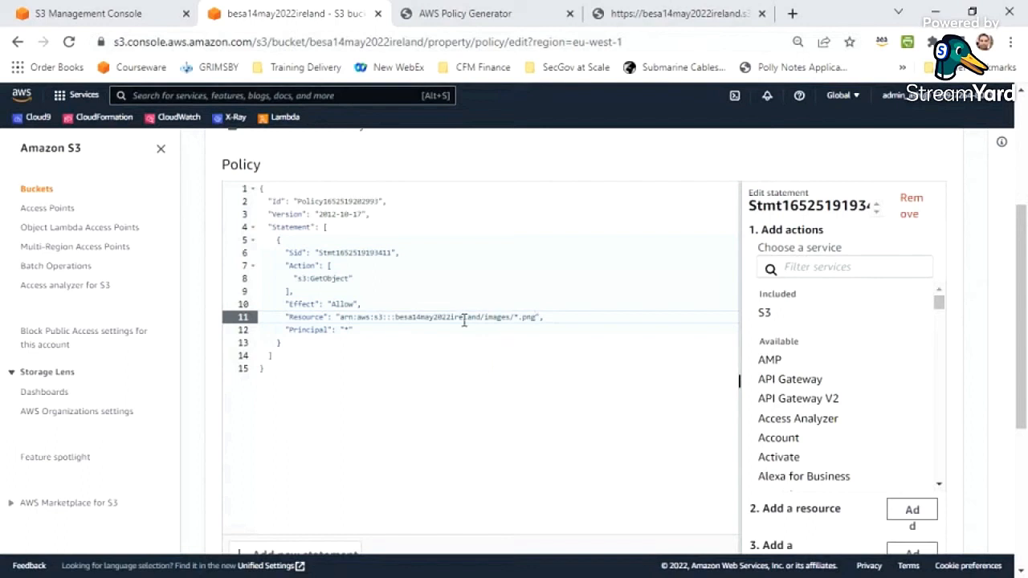
# Replace the wildcard in the Resource path with file1 so it ends in images/file1.png
pyautogui.doubleClick(510, 316)
pyautogui.moveTo(515, 317); pyautogui.dragTo(532, 318)
pyautogui.click(521, 305)
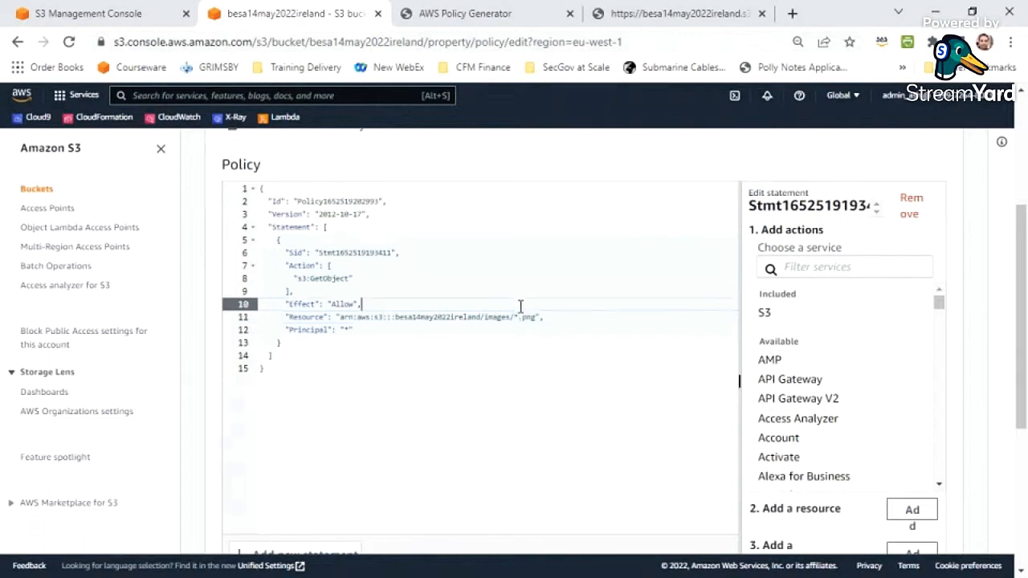
pyautogui.click(516, 317)
pyautogui.press('Delete')
pyautogui.write('file1')
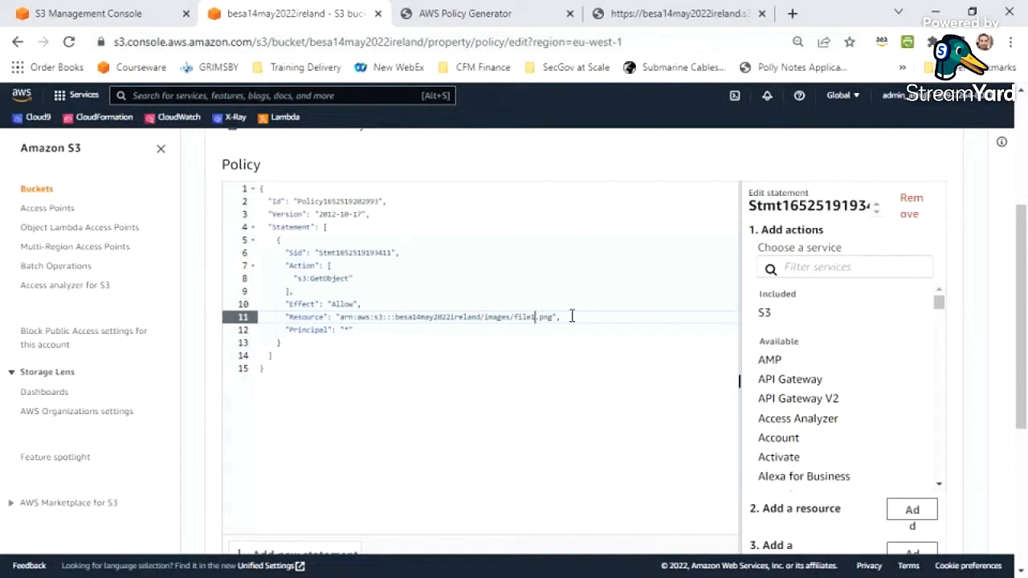
# Replace images/file1.png in the Resource ARN with * to cover all objects in the bucket
pyautogui.press('Left')
pyautogui.press('Left')
pyautogui.press('Left')
pyautogui.press('Left')
pyautogui.press('Left')
pyautogui.press('Left')
pyautogui.press('Left')
pyautogui.press('Left')
pyautogui.press('Left')
pyautogui.press('Delete')
pyautogui.press('Delete')
pyautogui.press('Delete')
pyautogui.press('Delete')
pyautogui.press('Delete')
pyautogui.press('Delete')
pyautogui.press('Delete')
pyautogui.press('Delete')
pyautogui.press('Delete')
pyautogui.press('Delete')
pyautogui.press('Delete')
pyautogui.press('Delete')
pyautogui.press('Delete')
pyautogui.press('Delete')
pyautogui.press('Delete')
pyautogui.write('*')
# Save the edited bucket policy for besa14may2022ireland
pyautogui.scroll(-5, 558, 320)
pyautogui.scroll(-1, 555, 318)
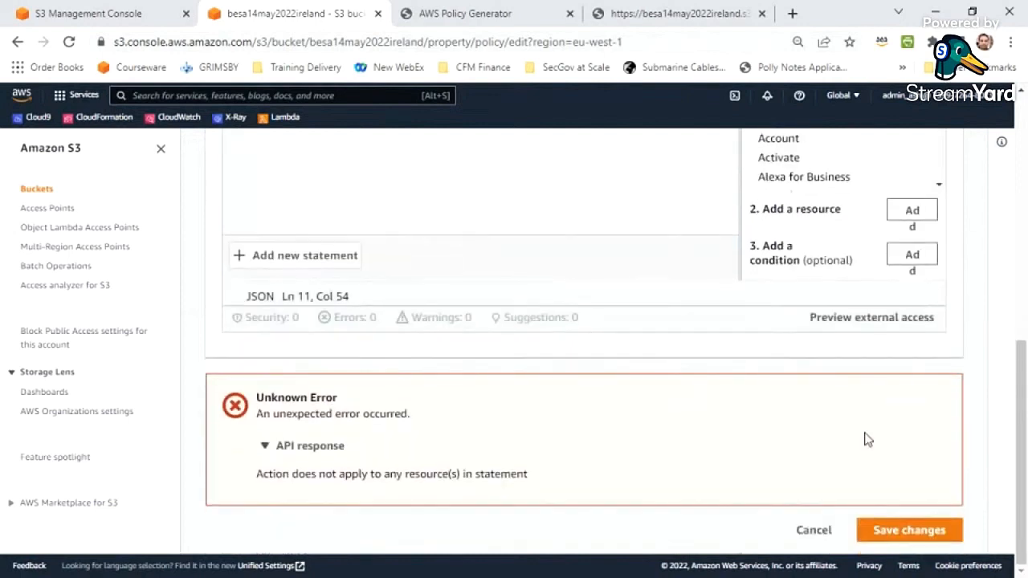
pyautogui.click(921, 537)
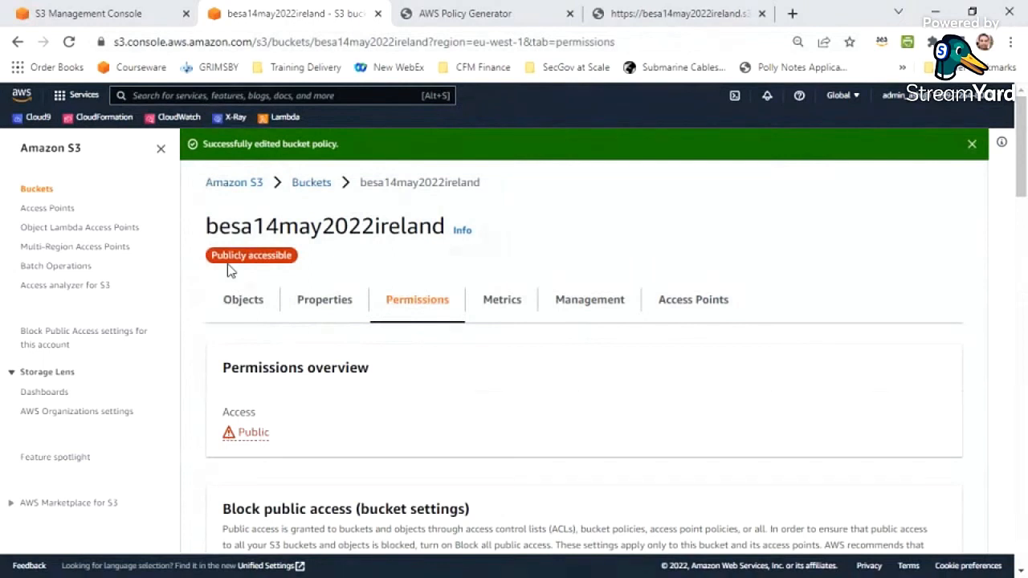
# Test public access by reloading the Data123/csv_to_parquet object URL, and cancel the file download
pyautogui.click(702, 22)
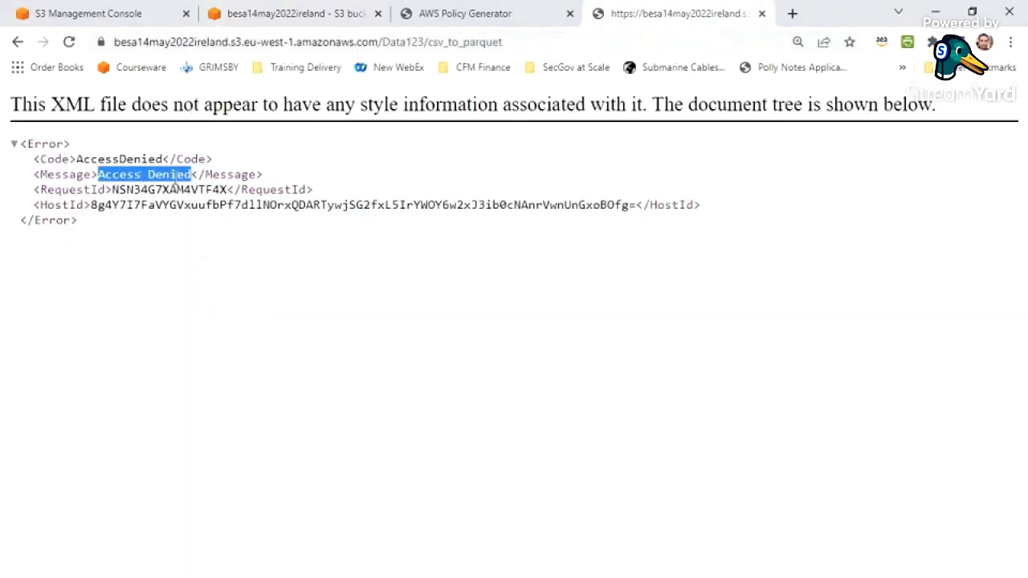
pyautogui.click(69, 42)
pyautogui.hotkey('alt', 'Tab')
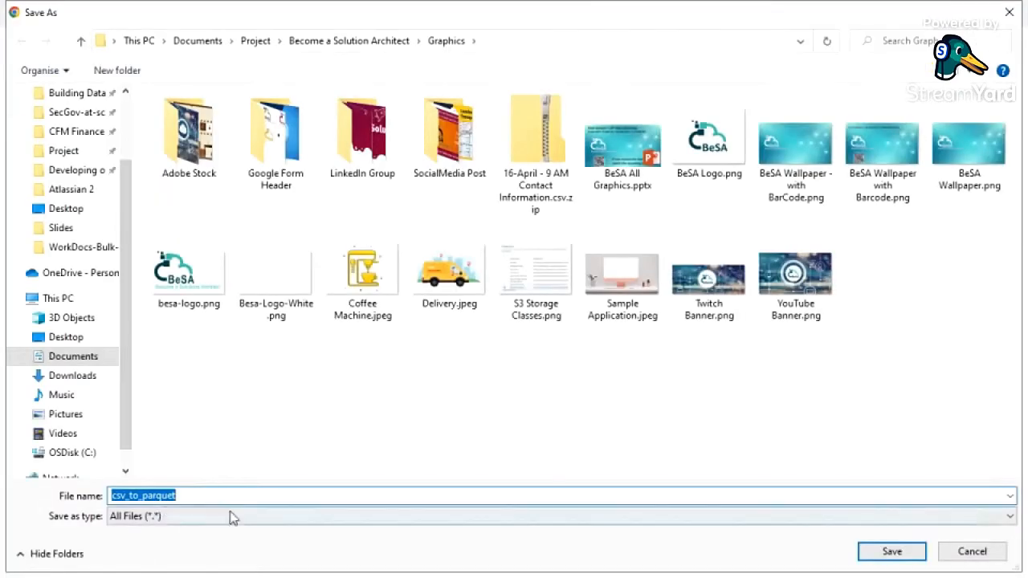
pyautogui.click(991, 559)
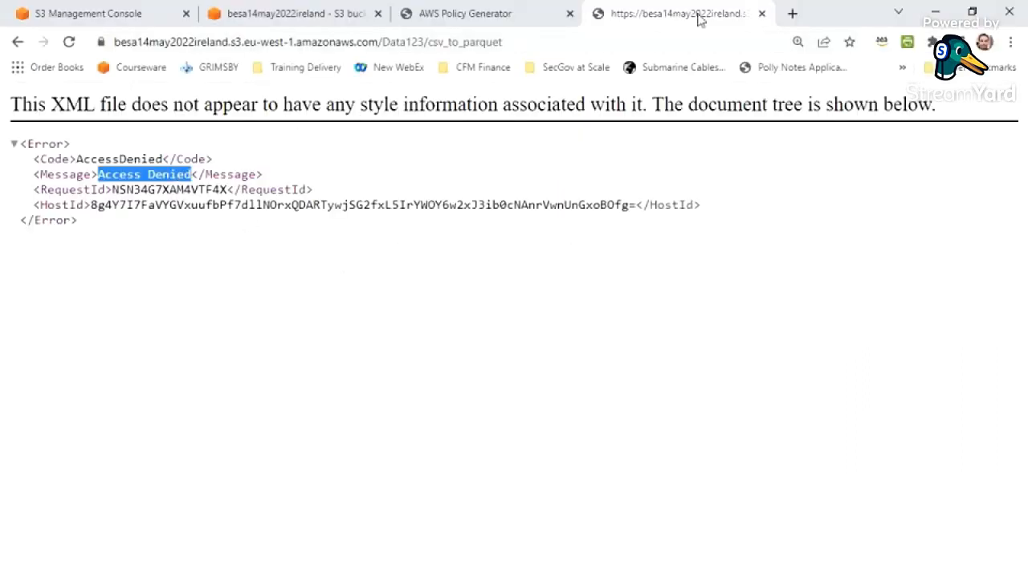
# Close the object URL page and the generated policy document, and return to the bucket's page
pyautogui.click(763, 14)
pyautogui.click(498, 543)
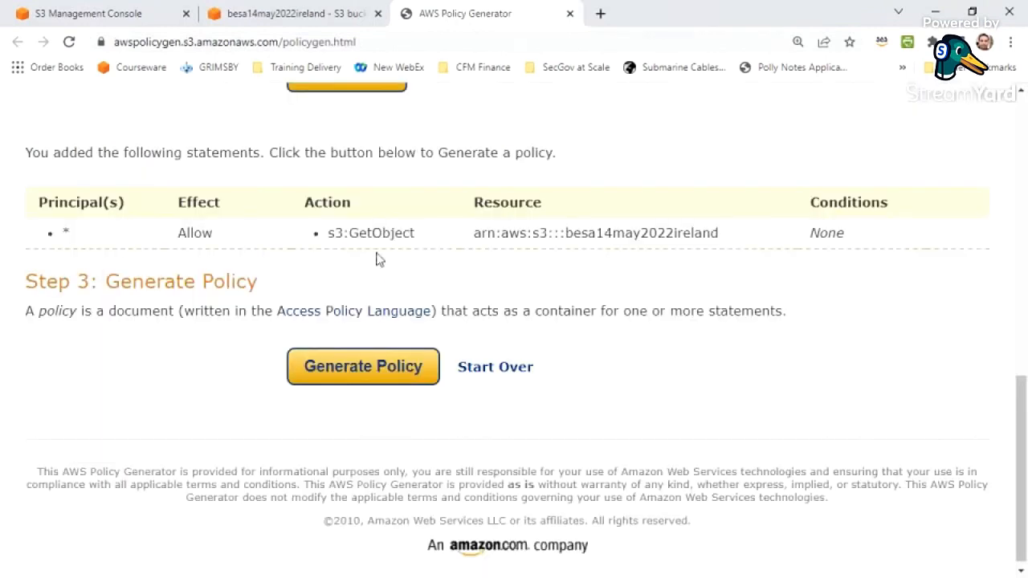
pyautogui.click(326, 20)
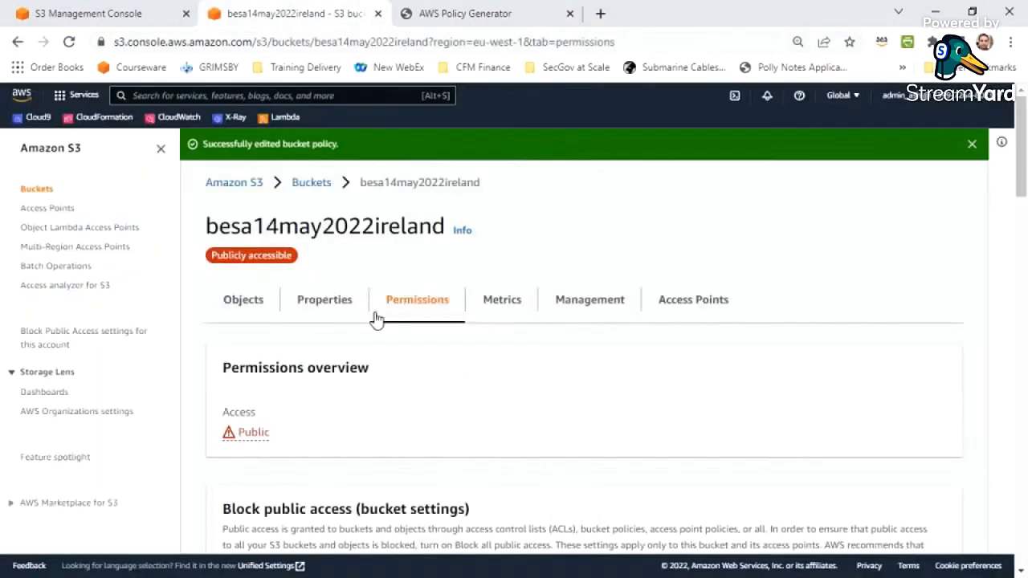
# Open the Buckets list and check the access status of besa14may2022ireland
pyautogui.click(323, 185)
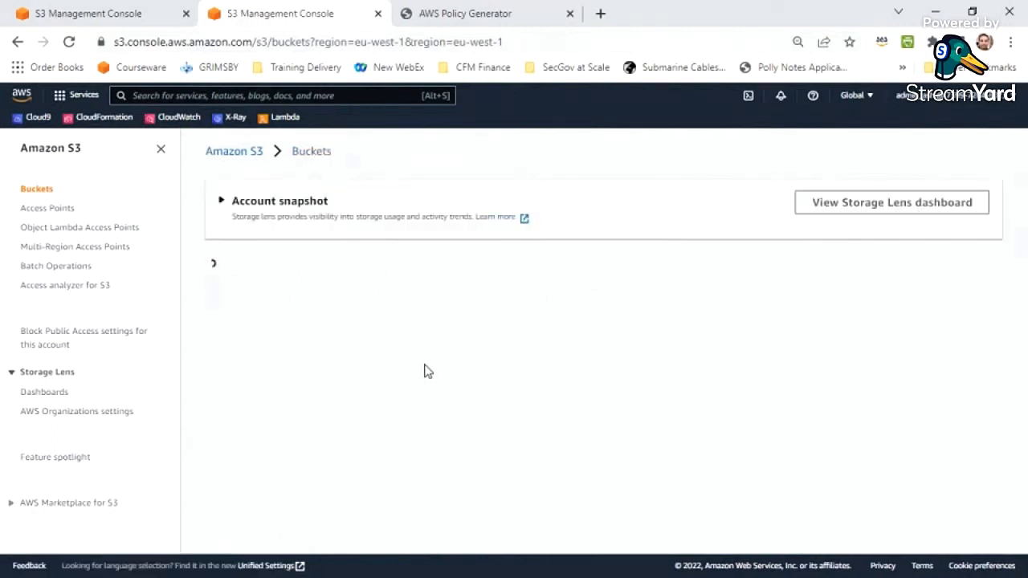
pyautogui.scroll(-3, 436, 390)
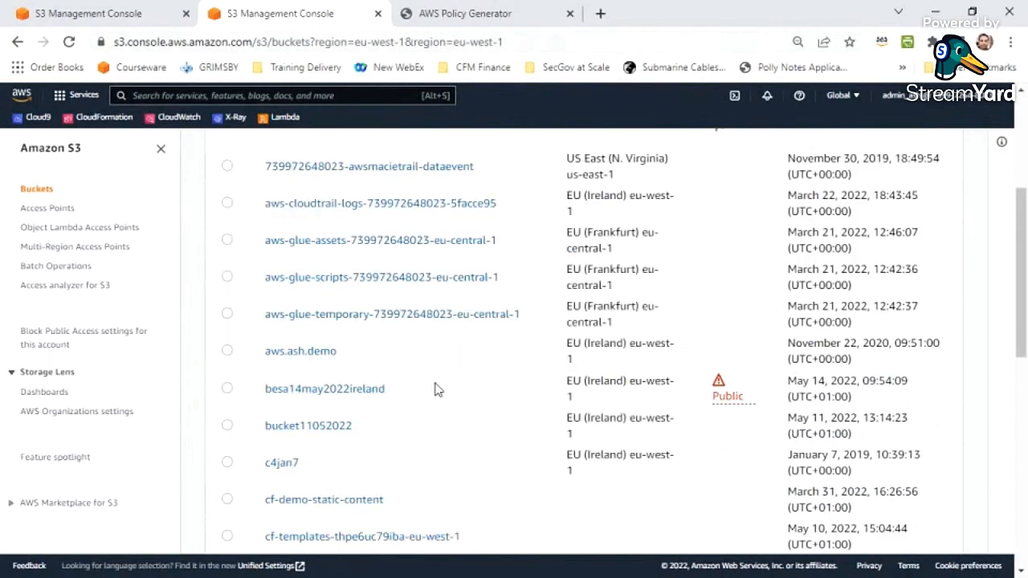
pyautogui.scroll(1, 436, 390)
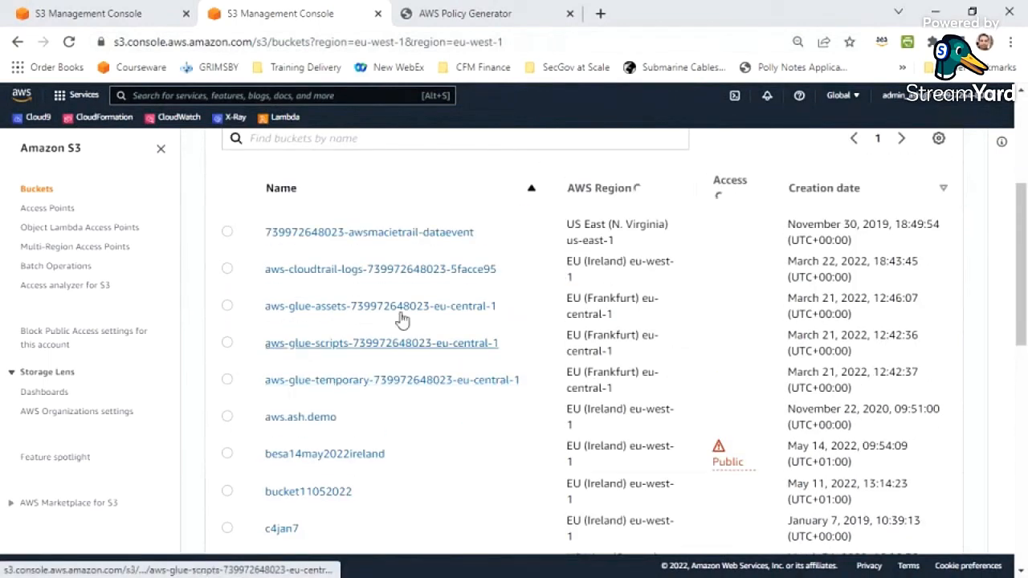
# Open the besa14may2022ireland bucket and go into its images/ folder
pyautogui.click(309, 456)
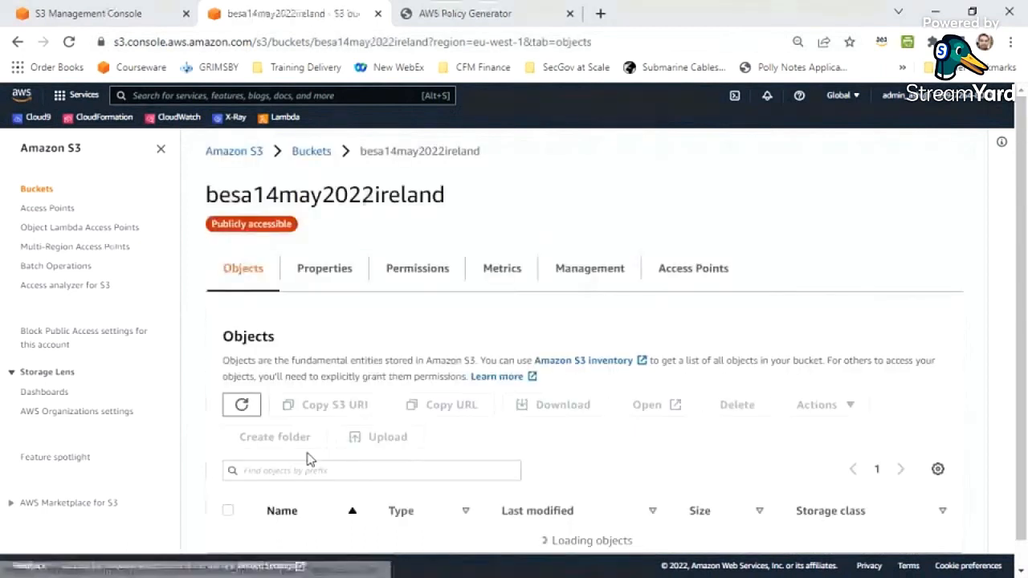
pyautogui.scroll(-1, 424, 425)
pyautogui.scroll(-2, 424, 428)
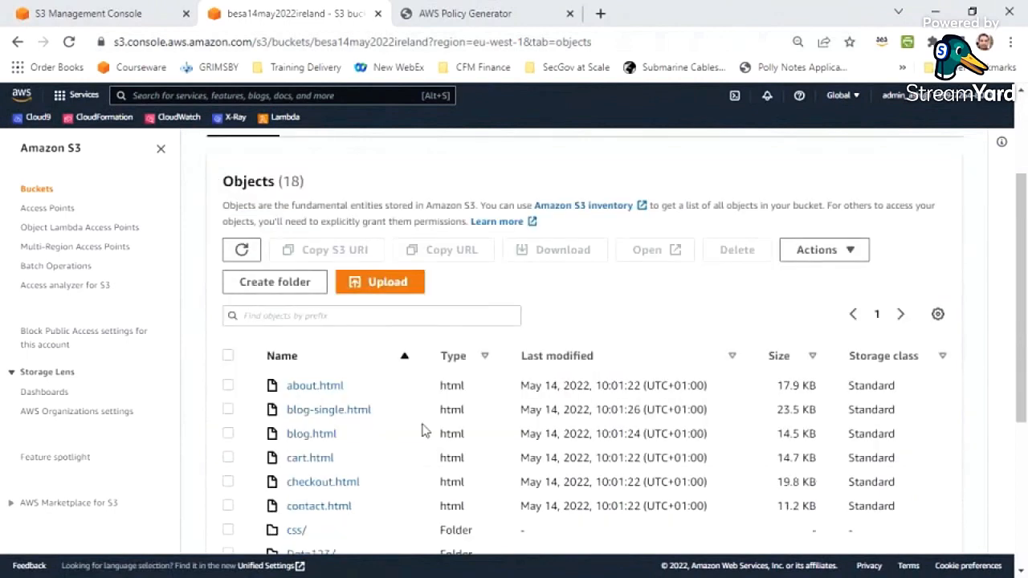
pyautogui.scroll(-1, 424, 432)
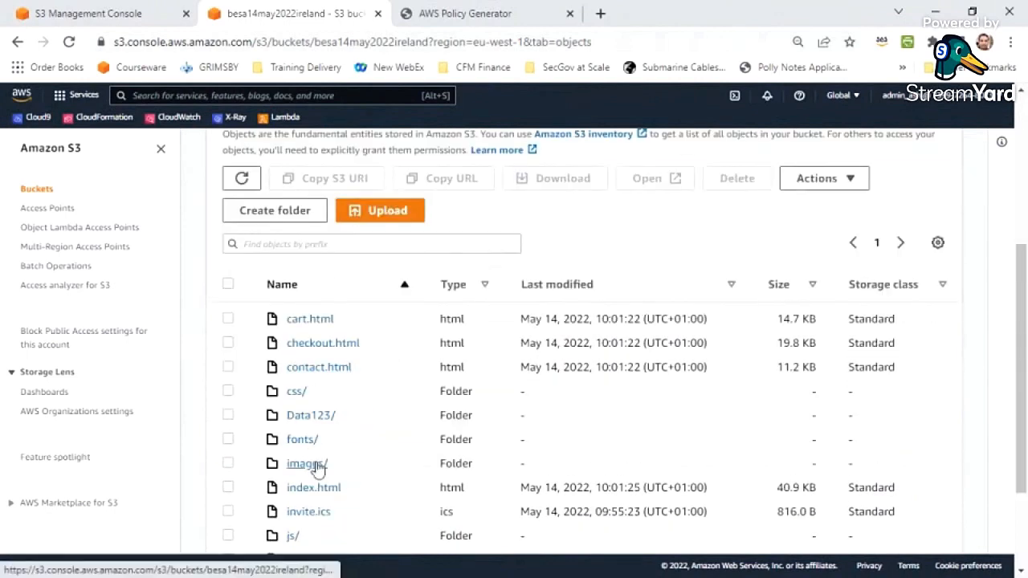
pyautogui.click(310, 464)
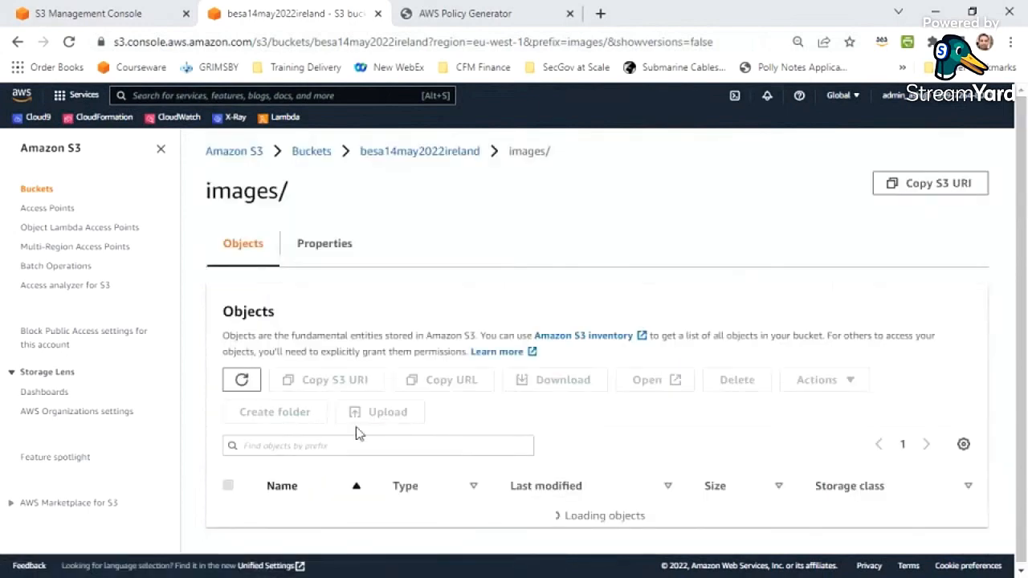
# Browse the image files in the images/ folder and open the details of dessert-1.jpg
pyautogui.scroll(-3, 333, 348)
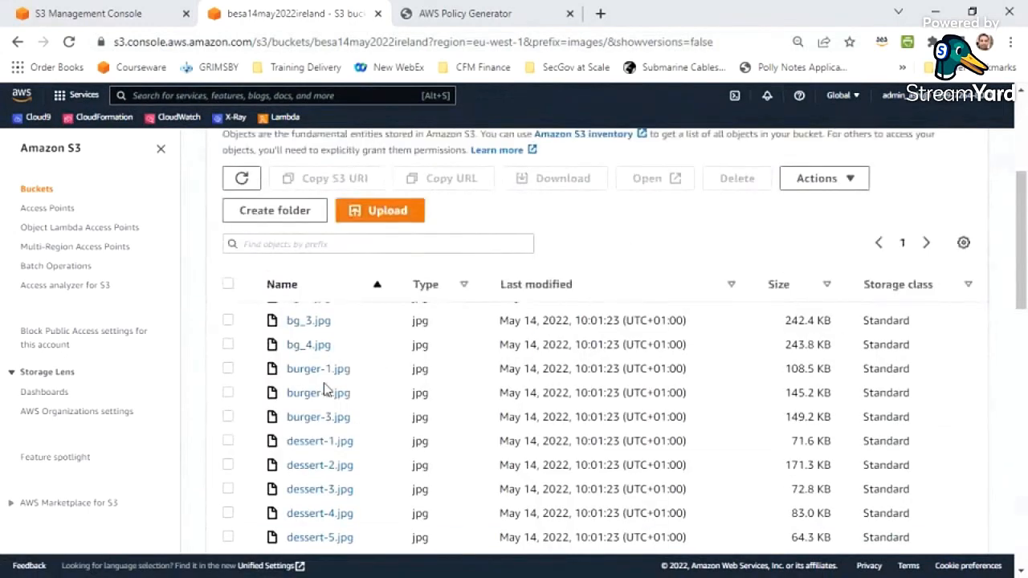
pyautogui.scroll(-3, 326, 402)
pyautogui.scroll(3, 323, 399)
pyautogui.scroll(-6, 323, 396)
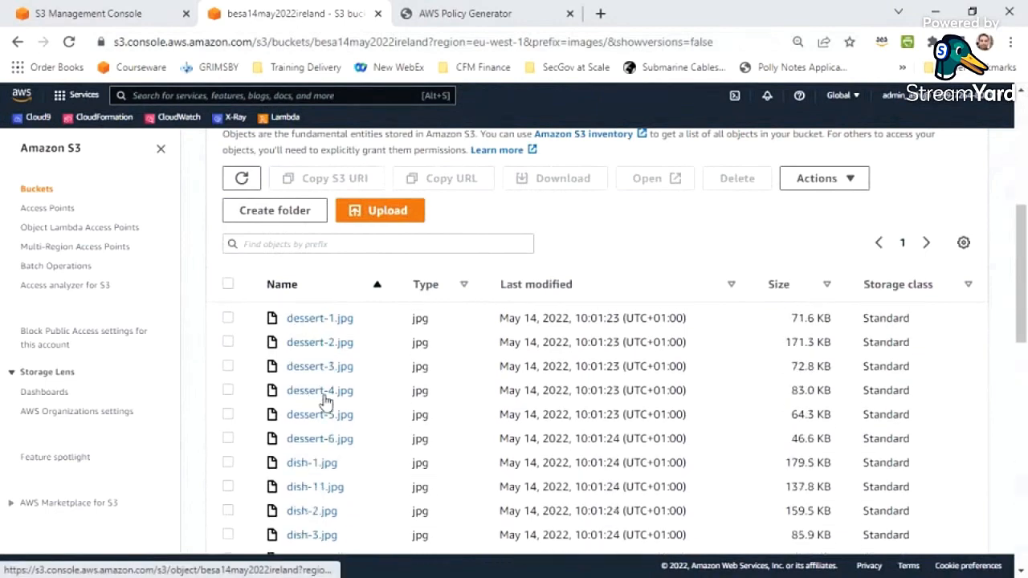
pyautogui.scroll(-3, 329, 470)
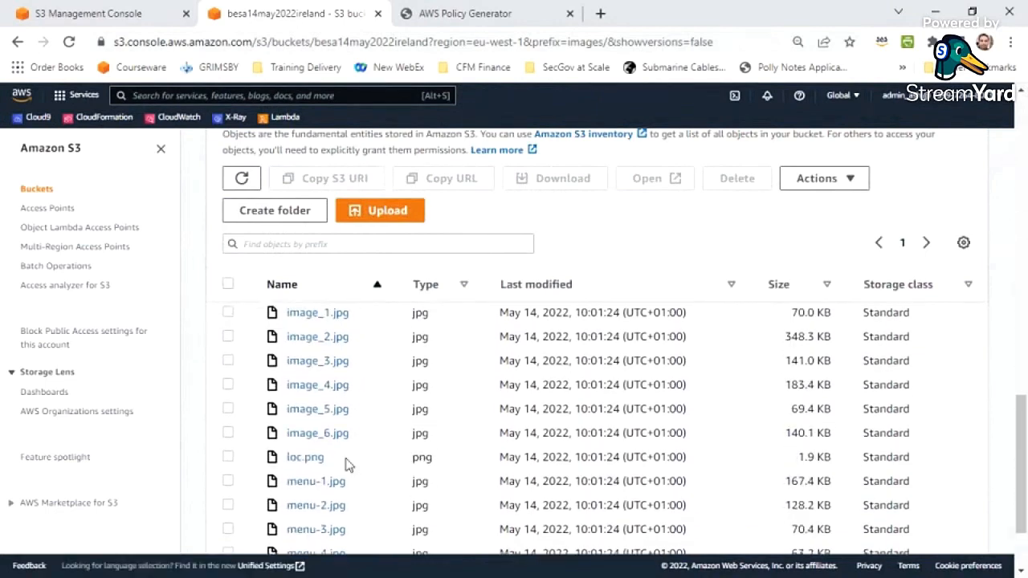
pyautogui.scroll(-2, 346, 465)
pyautogui.scroll(6, 347, 466)
pyautogui.scroll(6, 345, 466)
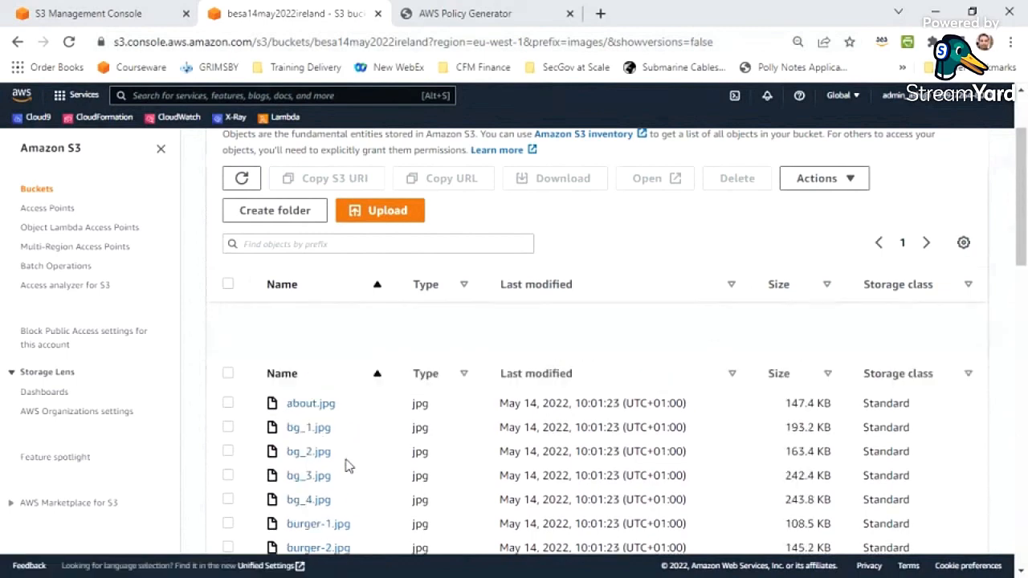
pyautogui.scroll(-3, 333, 477)
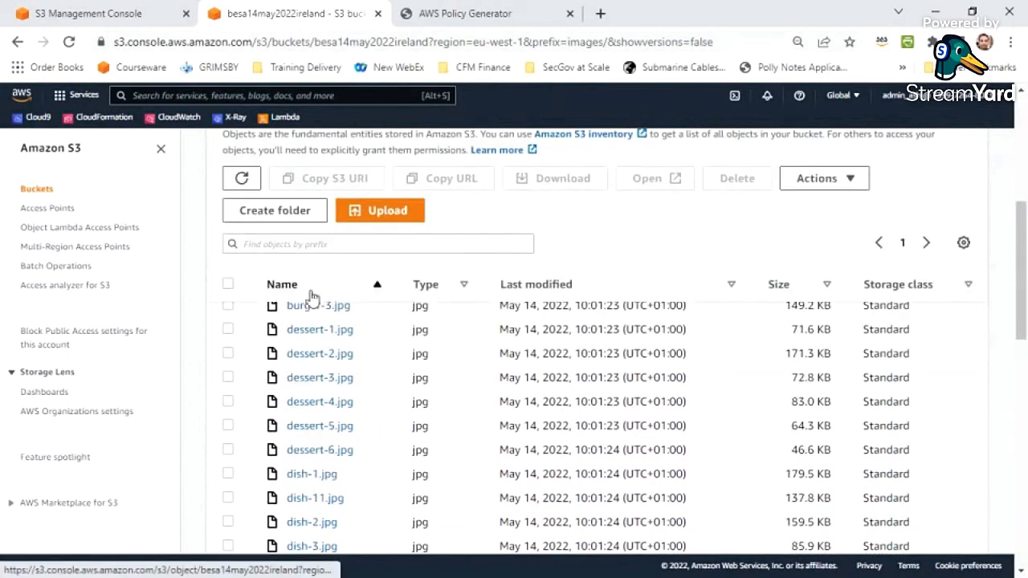
pyautogui.click(343, 335)
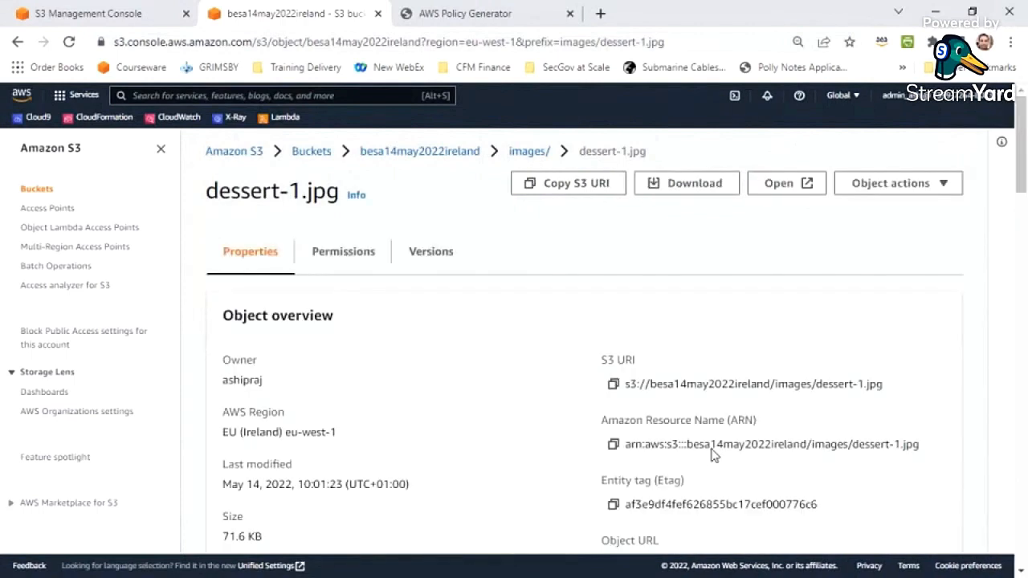
# Copy the object URL of dessert-1.jpg and load it in a new browser tab to test public access
pyautogui.scroll(-3, 691, 456)
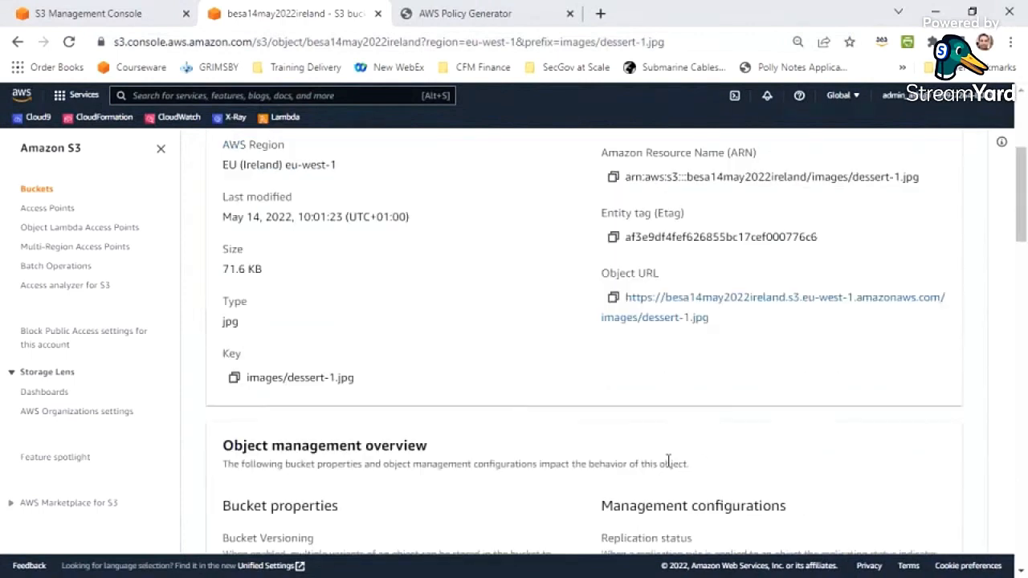
pyautogui.click(612, 299)
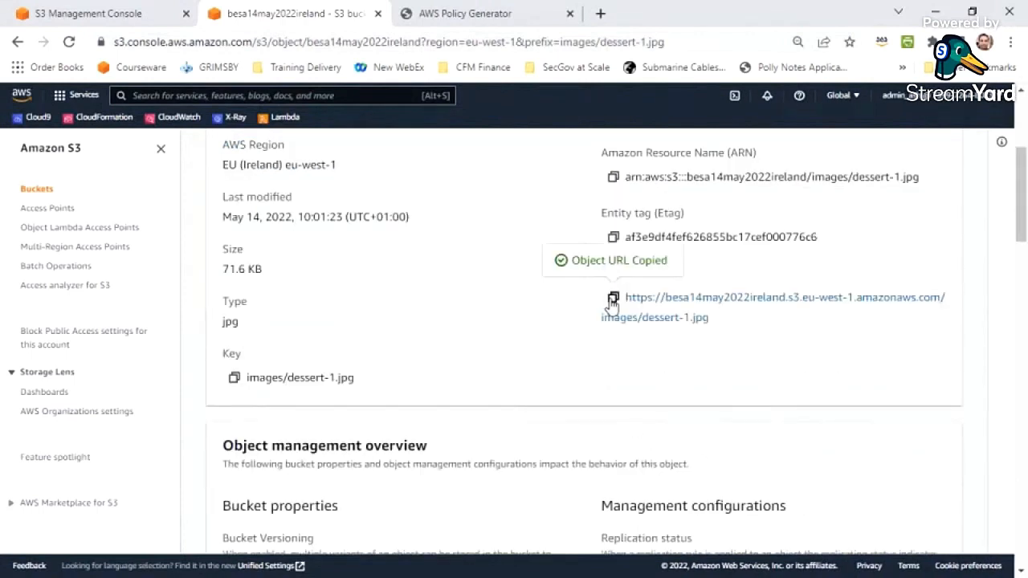
pyautogui.click(600, 14)
pyautogui.hotkey('ctrl', 'v')
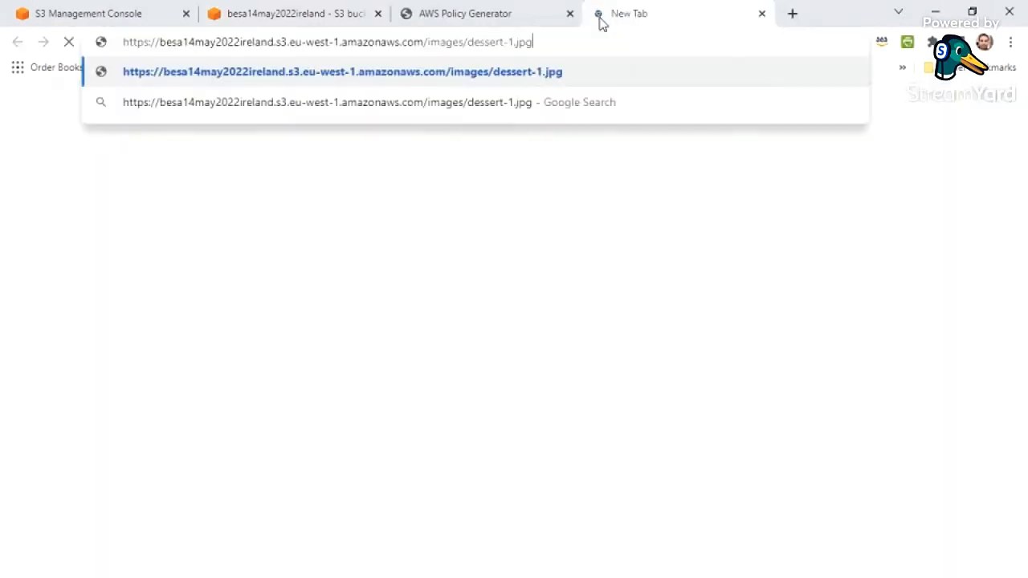
pyautogui.press('Return')
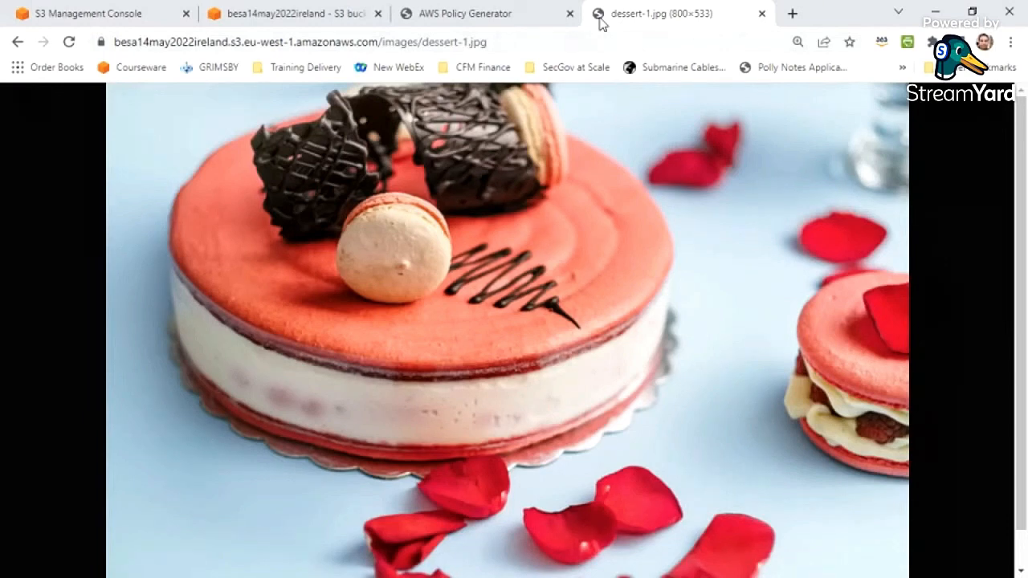
# Return from the image to the besa14may2022ireland object list and review its website files and folders
pyautogui.click(291, 18)
pyautogui.scroll(-3, 362, 247)
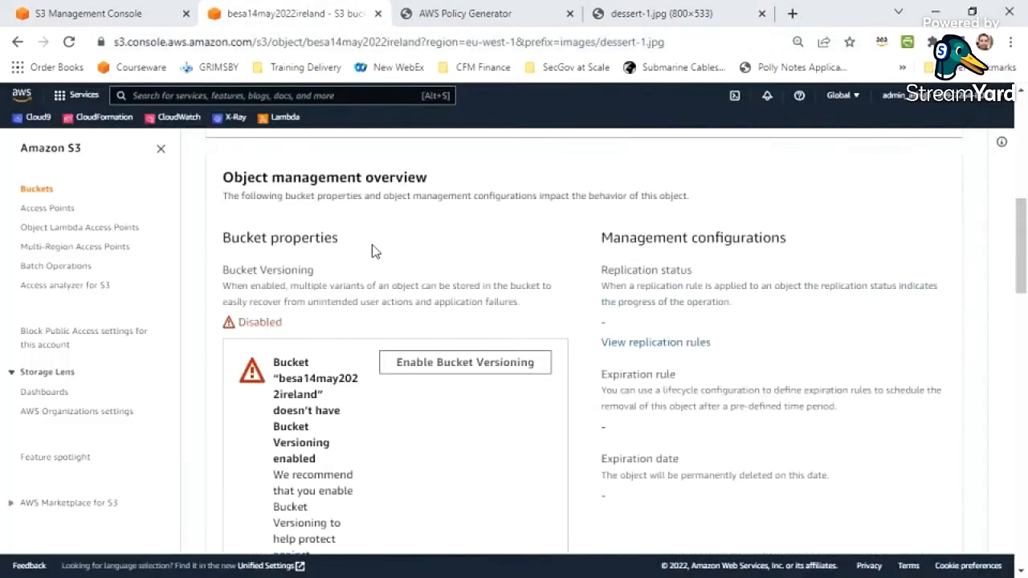
pyautogui.scroll(7, 402, 256)
pyautogui.click(457, 157)
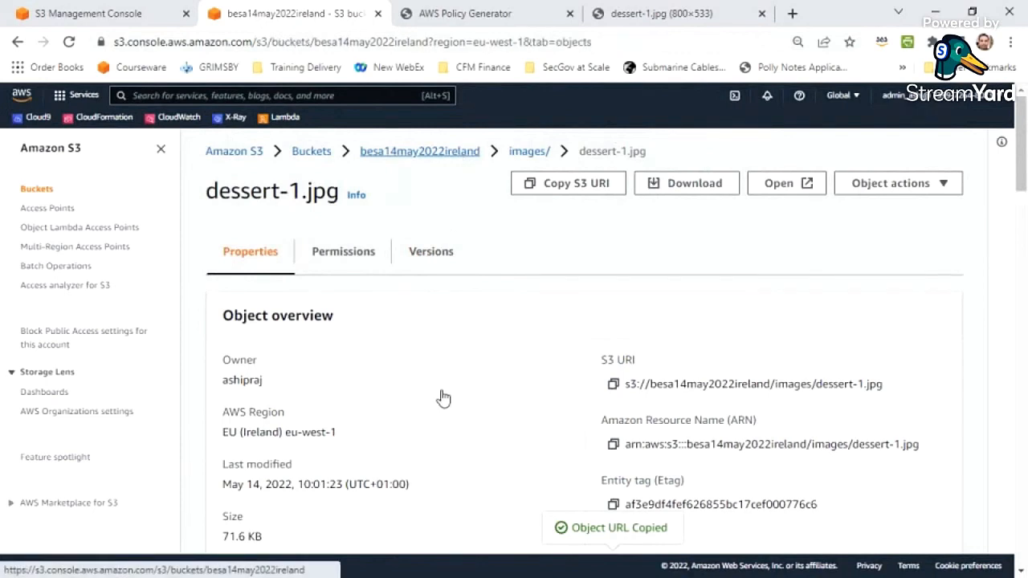
pyautogui.scroll(-3, 418, 384)
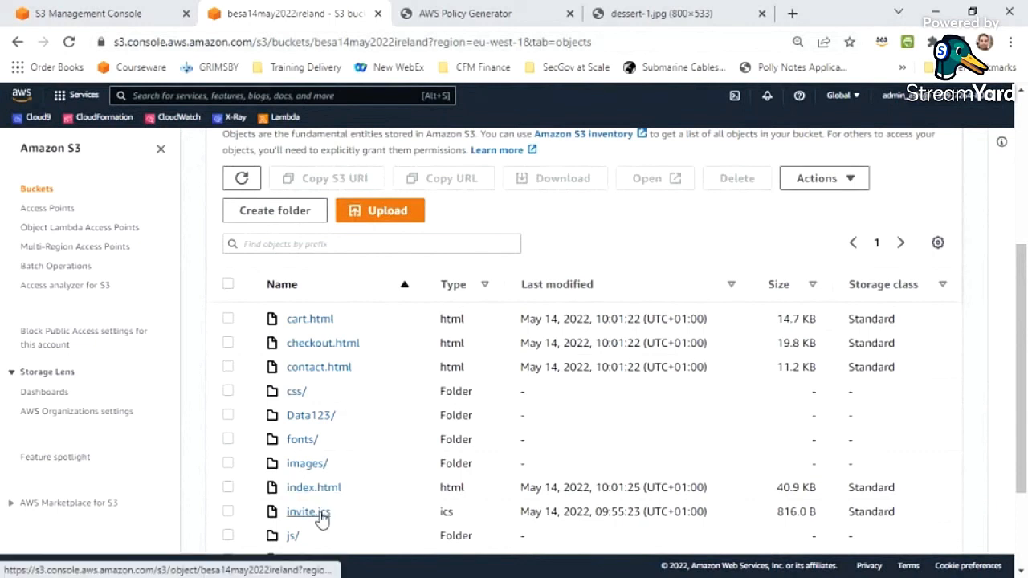
pyautogui.scroll(-3, 321, 526)
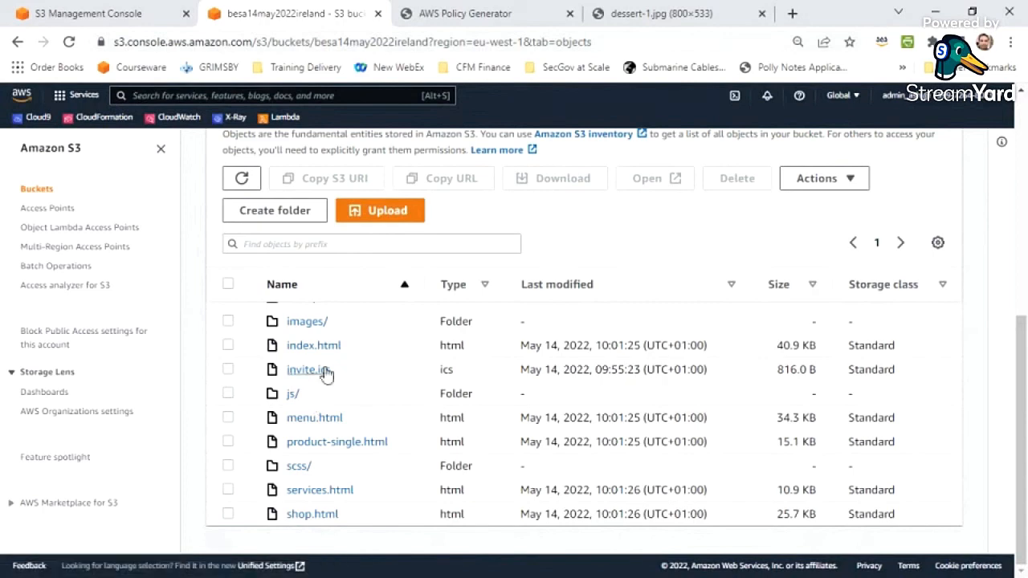
pyautogui.scroll(5, 426, 356)
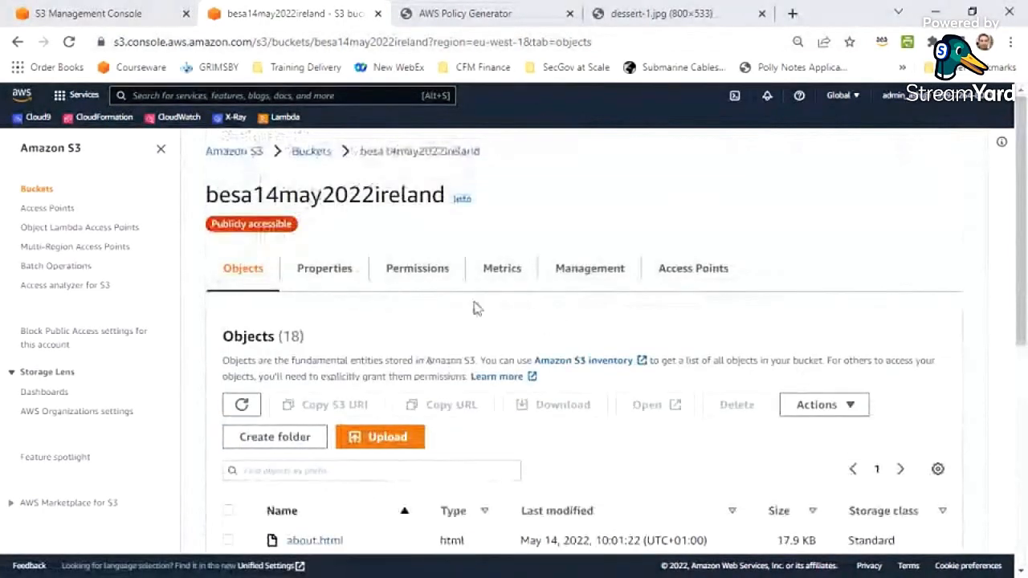
# Open the static website hosting settings in the bucket's properties for editing and enable hosting
pyautogui.click(327, 277)
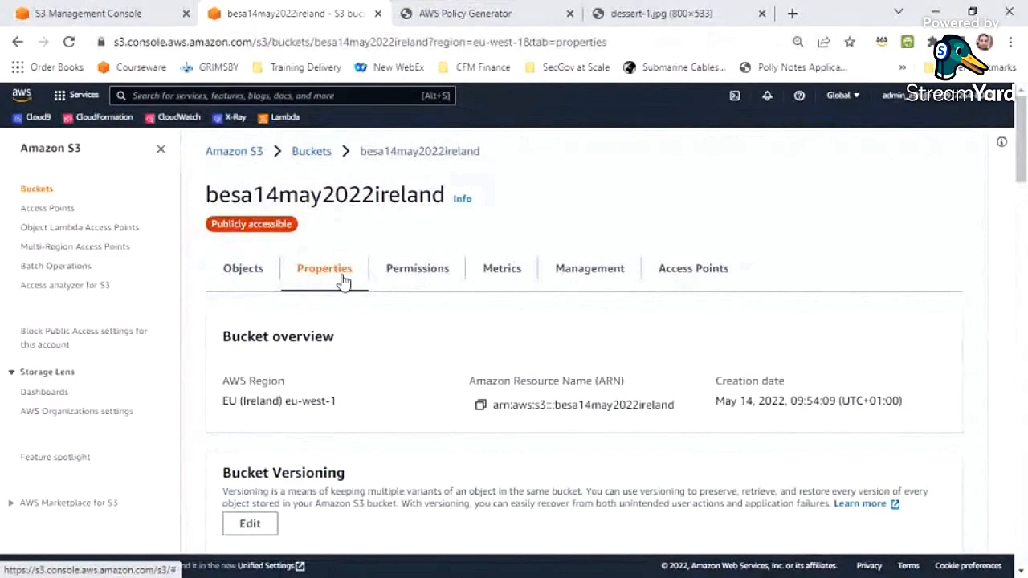
pyautogui.scroll(-20, 343, 279)
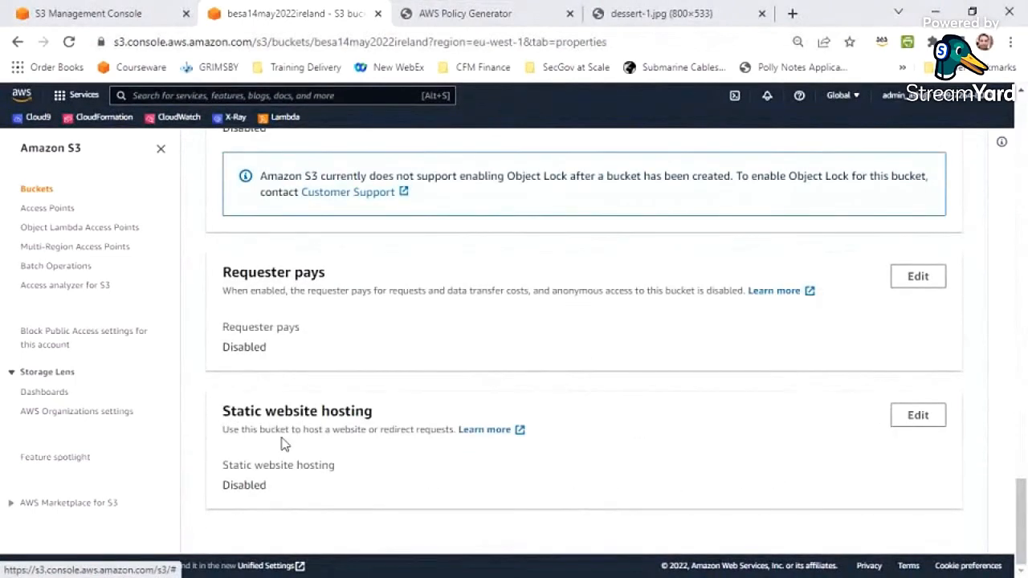
pyautogui.click(915, 423)
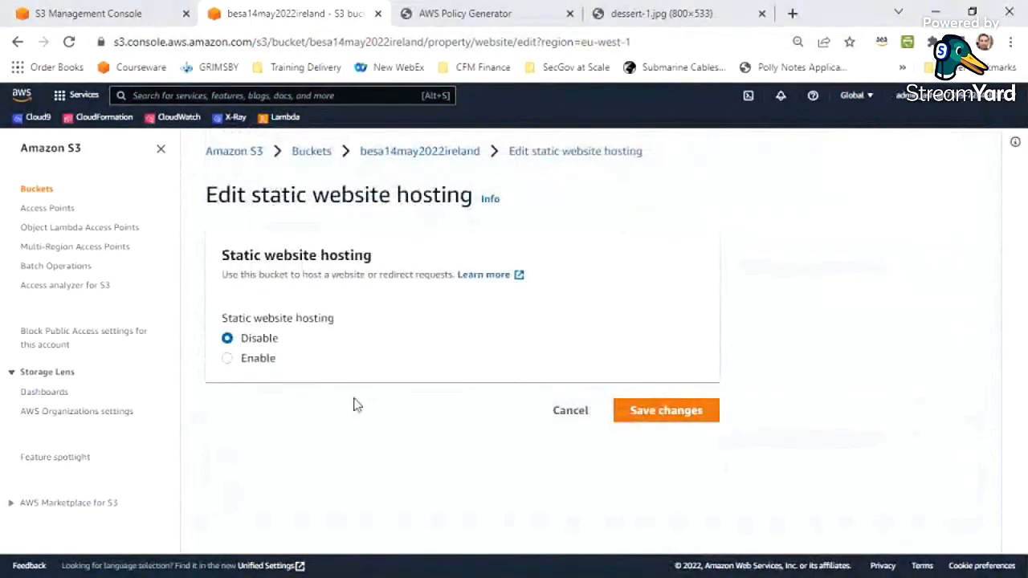
pyautogui.click(230, 361)
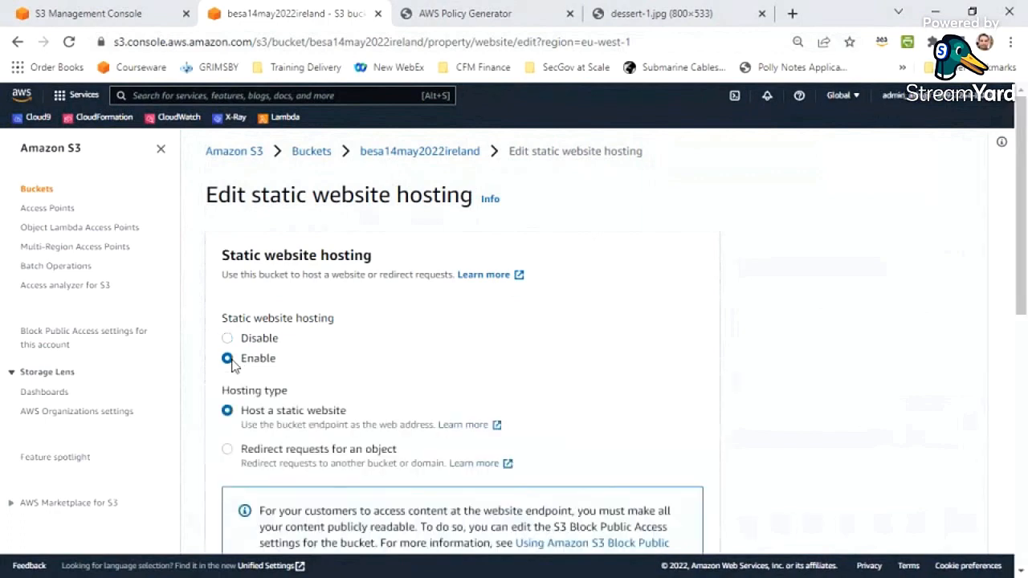
# Set the index document to index.html and the error document to error.html
pyautogui.scroll(-3, 473, 377)
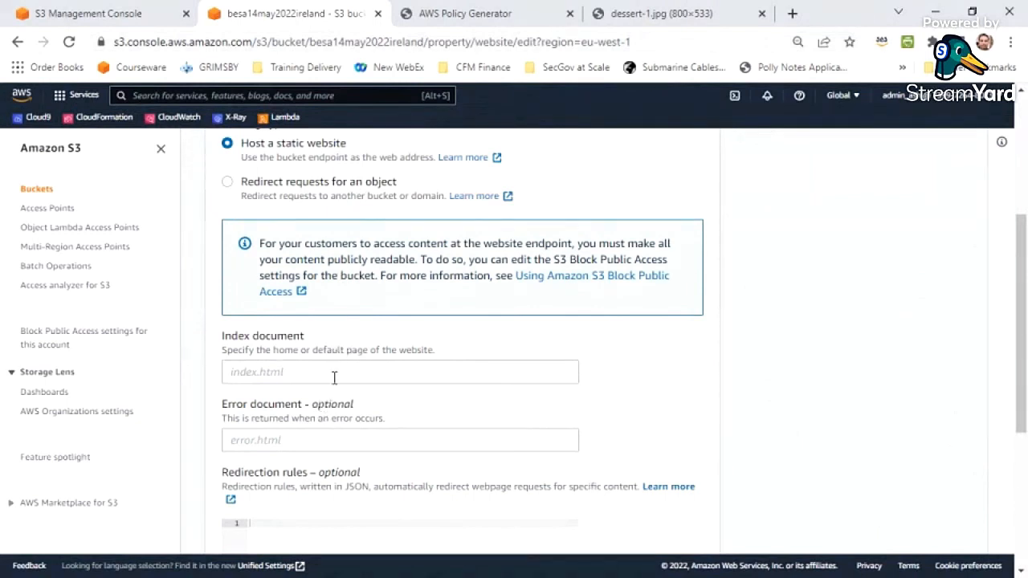
pyautogui.click(364, 367)
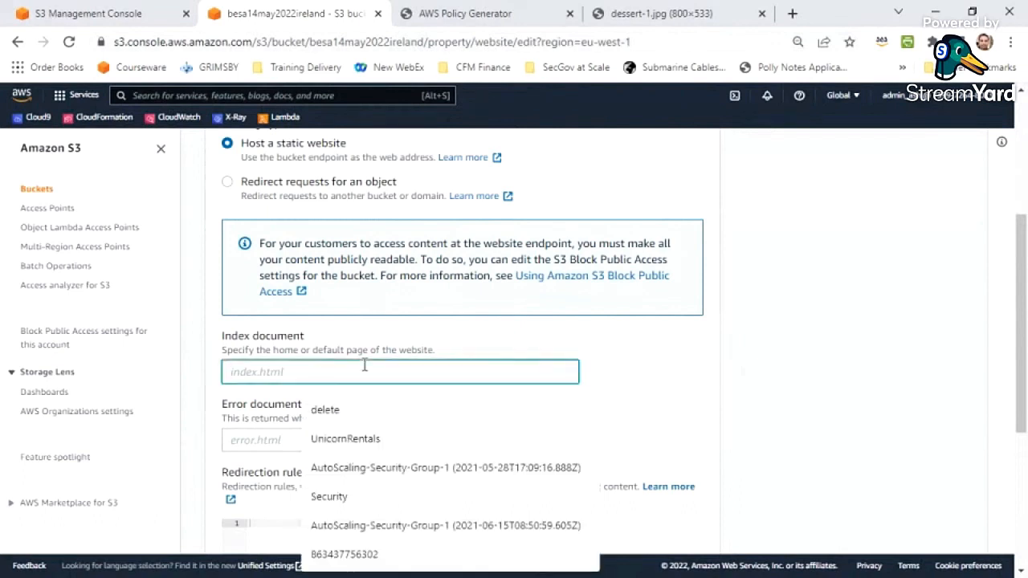
pyautogui.write('in')
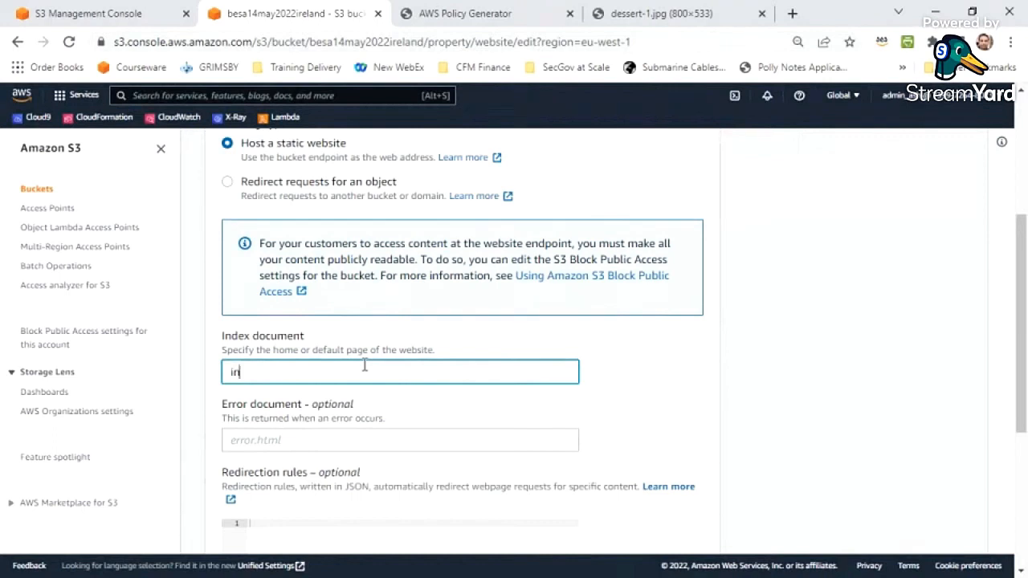
pyautogui.write('dex.hm')
pyautogui.press('BackSpace')
pyautogui.write('tml')
pyautogui.click(317, 441)
pyautogui.write('er')
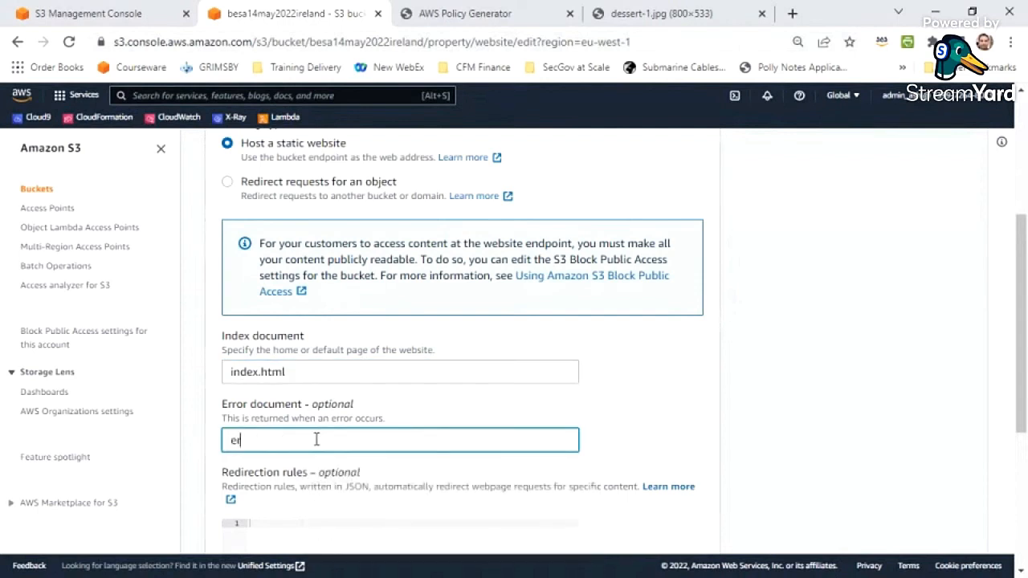
pyautogui.write('ror.html')
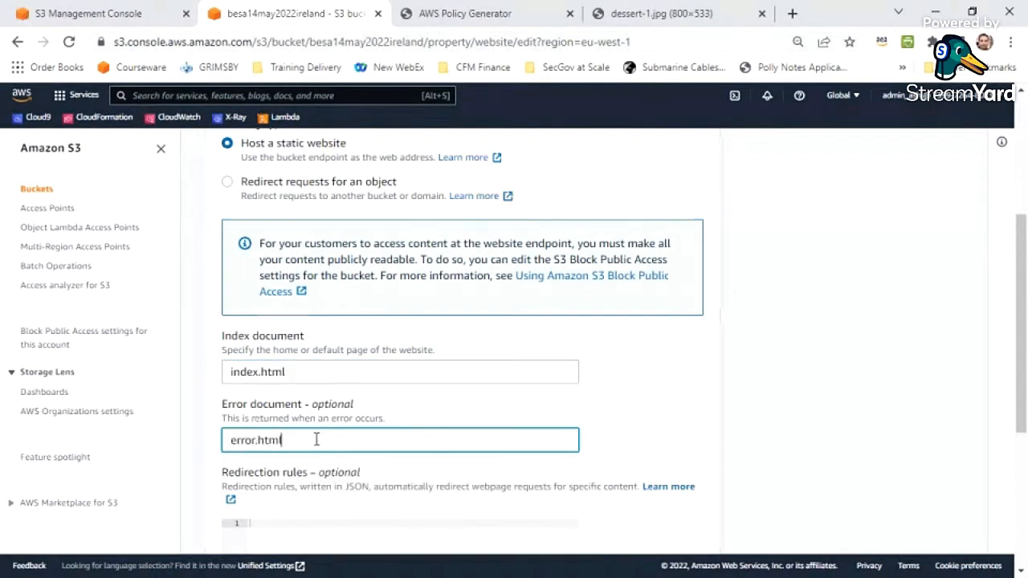
# Review the index and error document entries and save the static website hosting changes
pyautogui.scroll(-3, 306, 450)
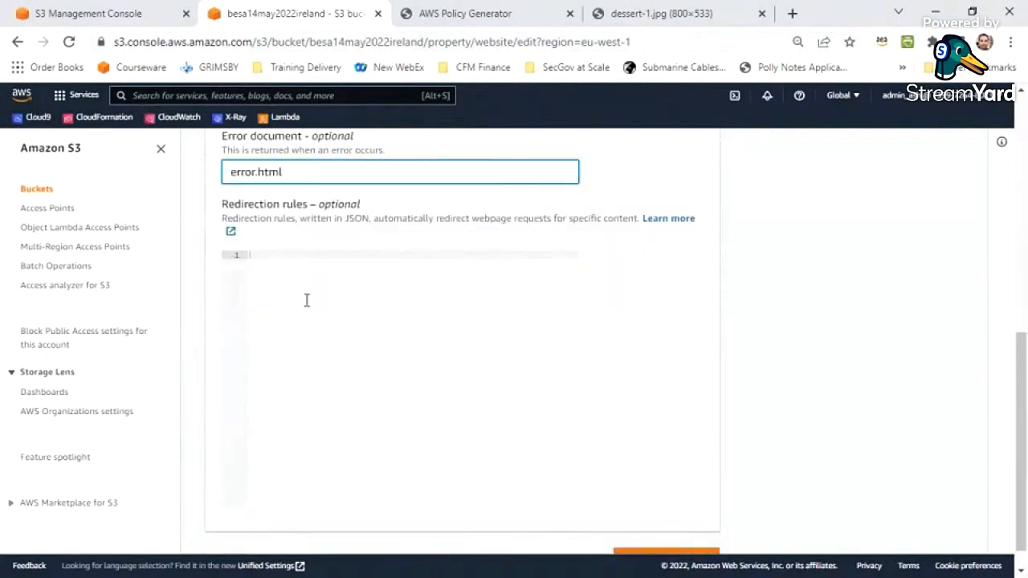
pyautogui.scroll(3, 306, 300)
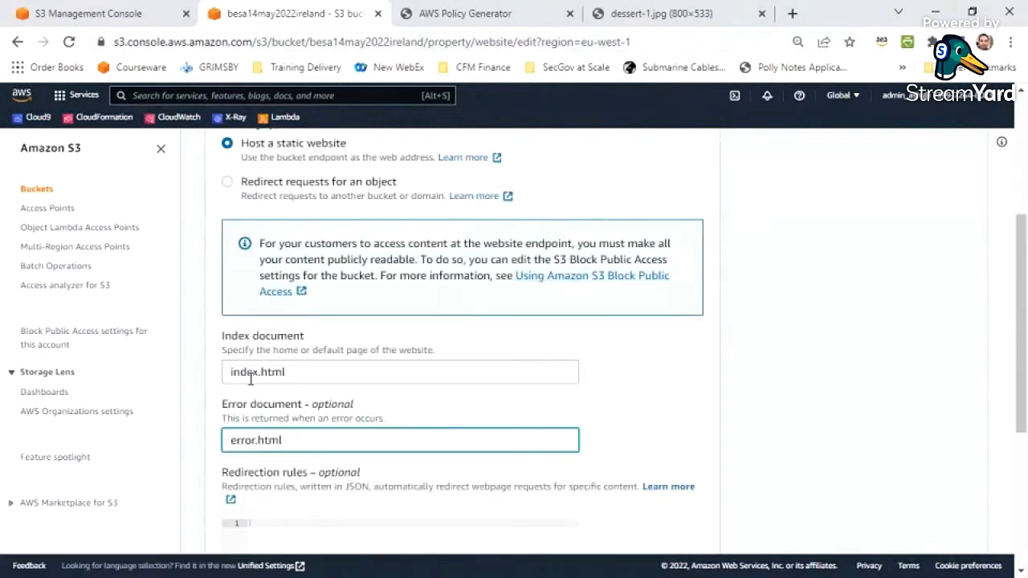
pyautogui.scroll(-3, 250, 378)
pyautogui.scroll(-1, 402, 398)
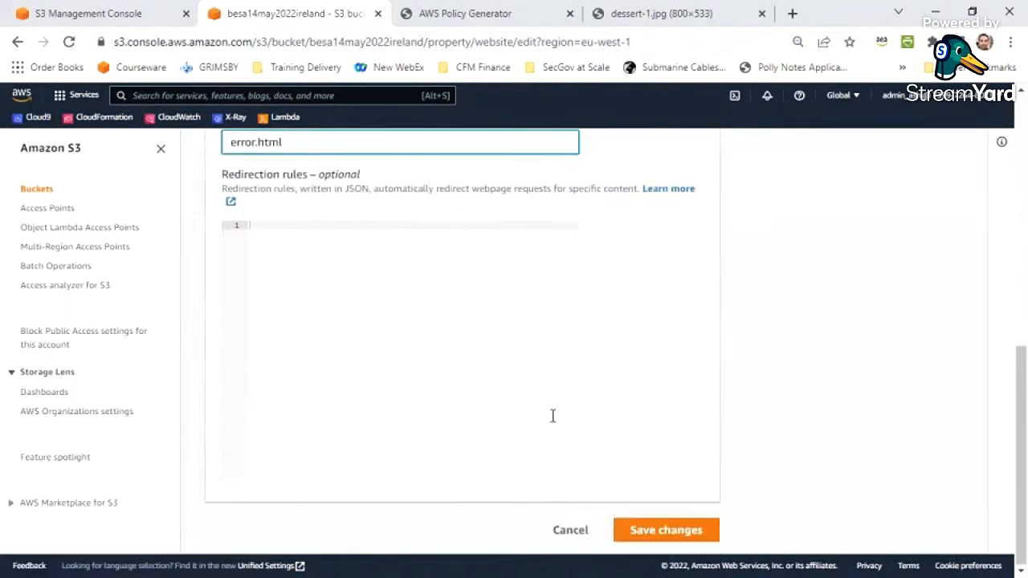
pyautogui.click(649, 536)
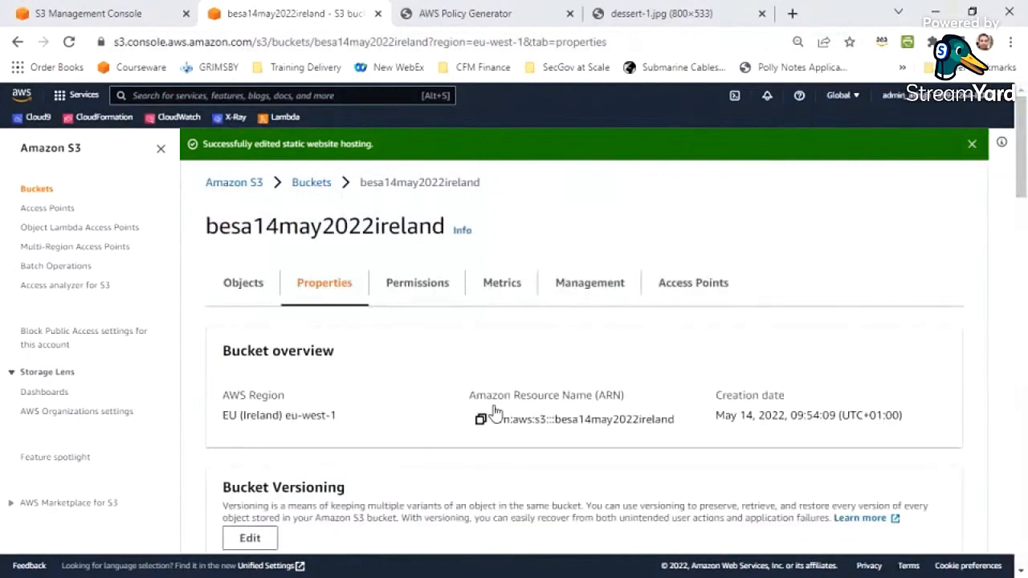
# Copy the bucket website endpoint from the static website hosting section of the bucket's properties
pyautogui.scroll(-20, 514, 393)
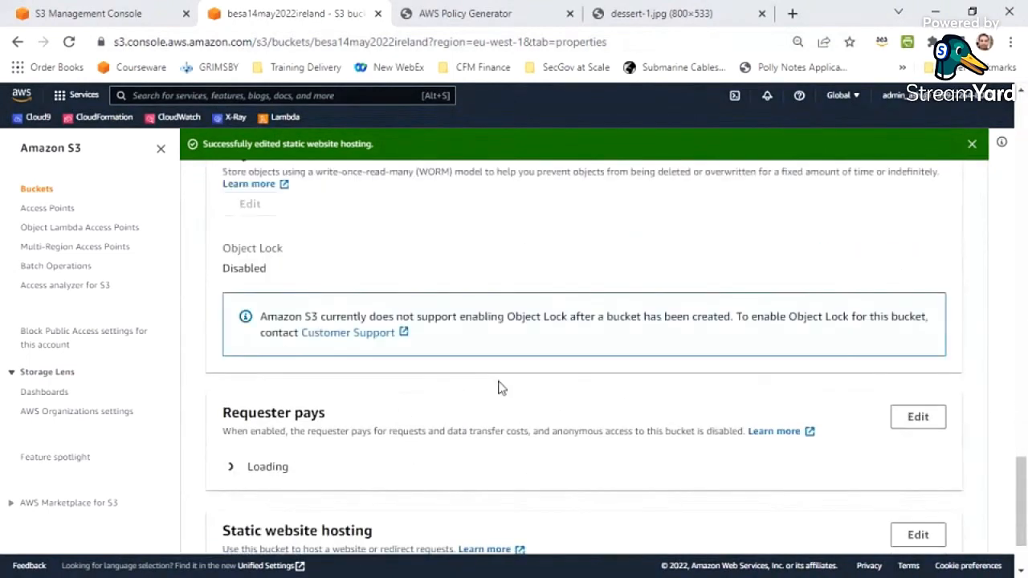
pyautogui.scroll(-3, 321, 449)
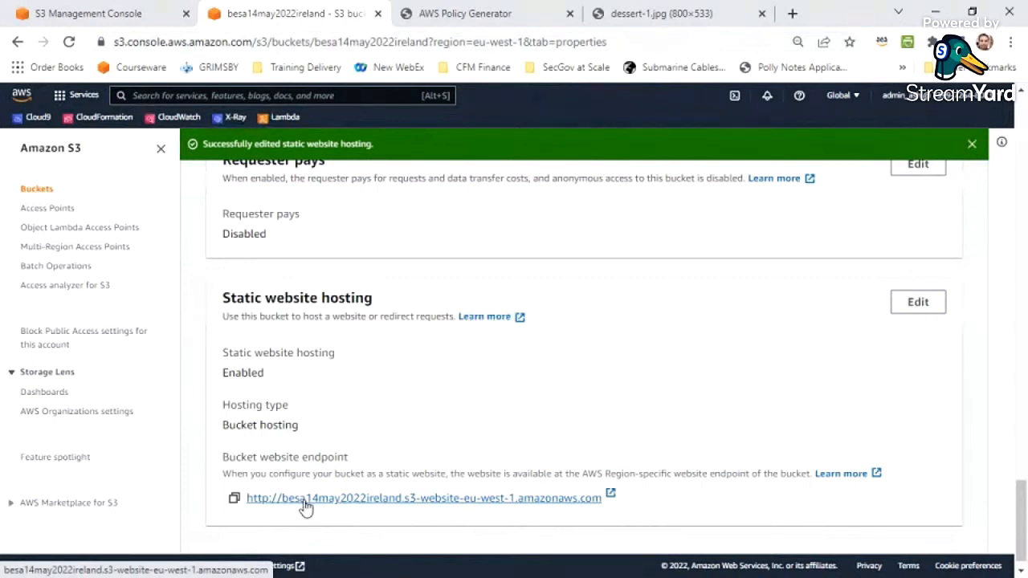
pyautogui.click(235, 499)
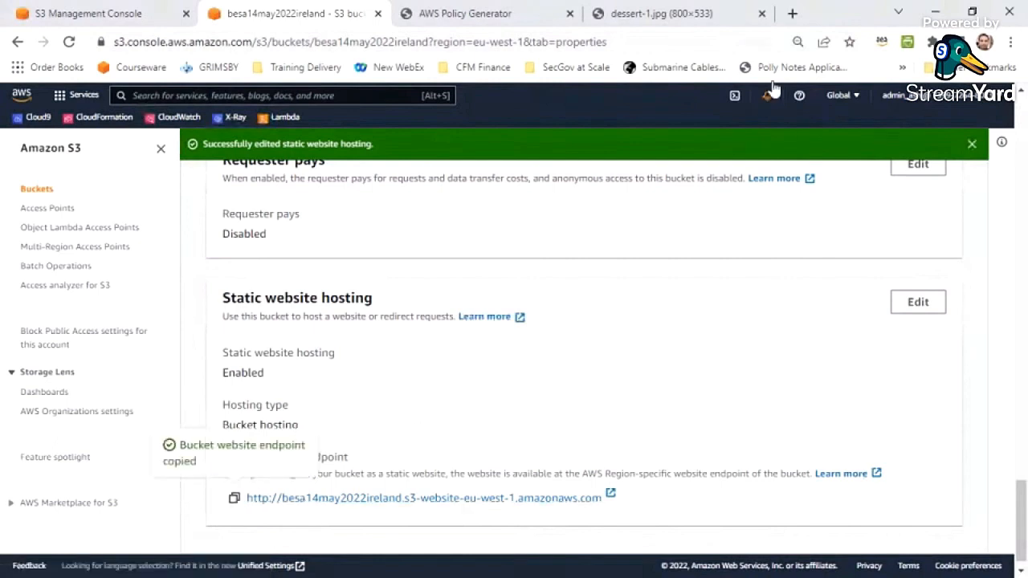
# Load the copied bucket website endpoint, besa14may2022ireland.s3-website-eu-west-1.amazonaws.com, in a new browser tab
pyautogui.click(792, 13)
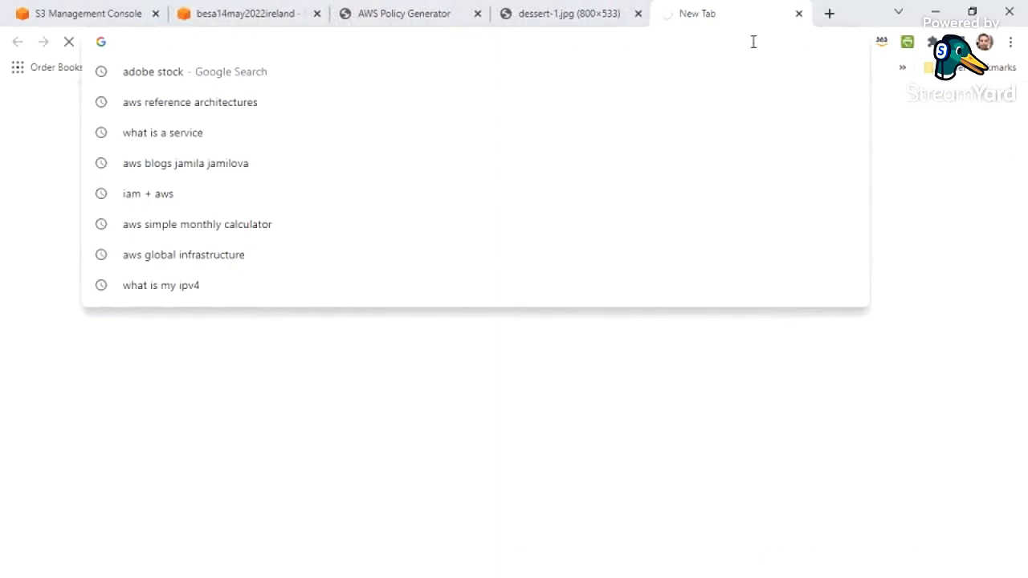
pyautogui.hotkey('ctrl', 'v')
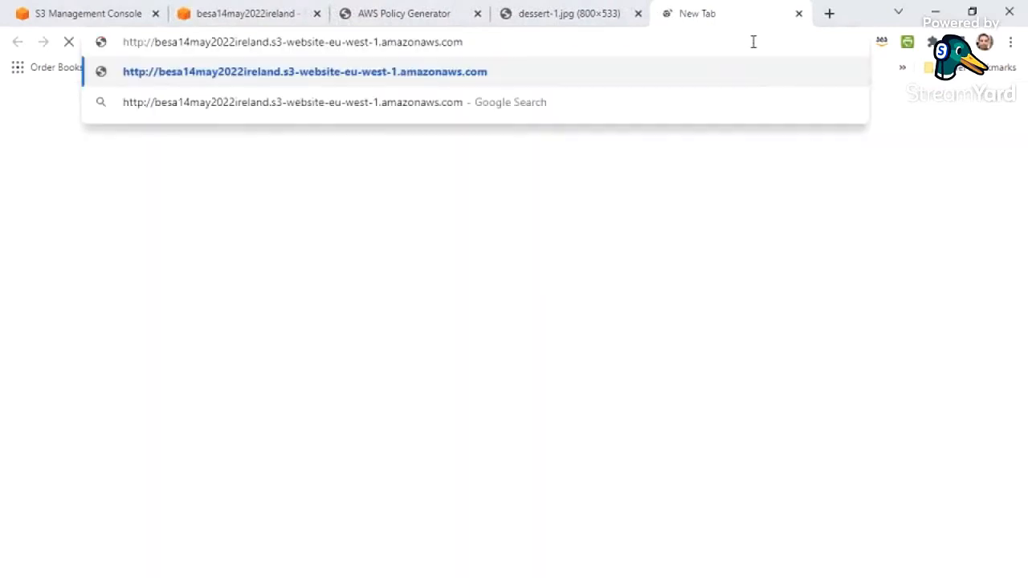
pyautogui.press('Return')
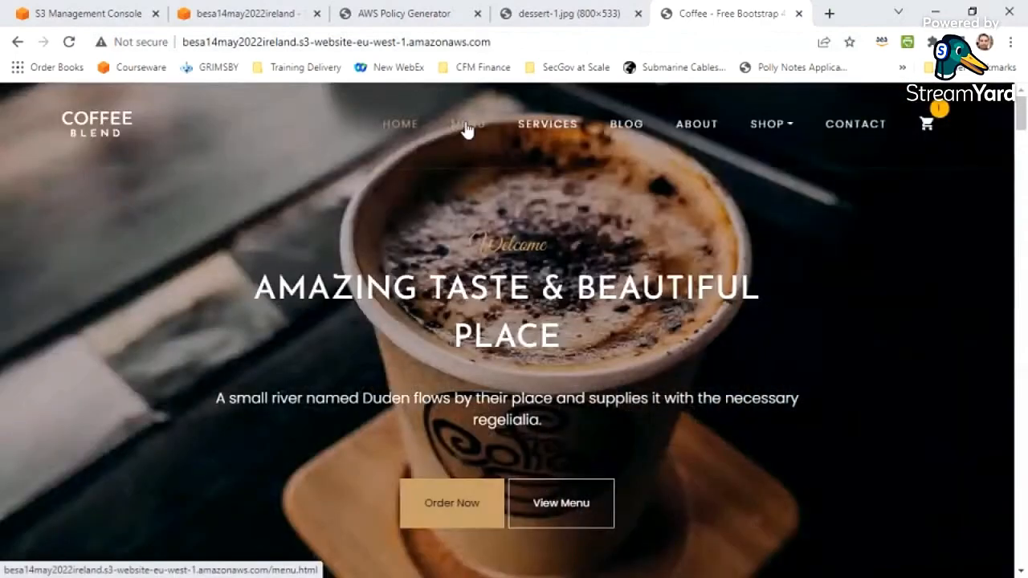
# Check the hosted coffee website by looking through its Menu page and dish listings and opening the shopping cart page
pyautogui.click(466, 125)
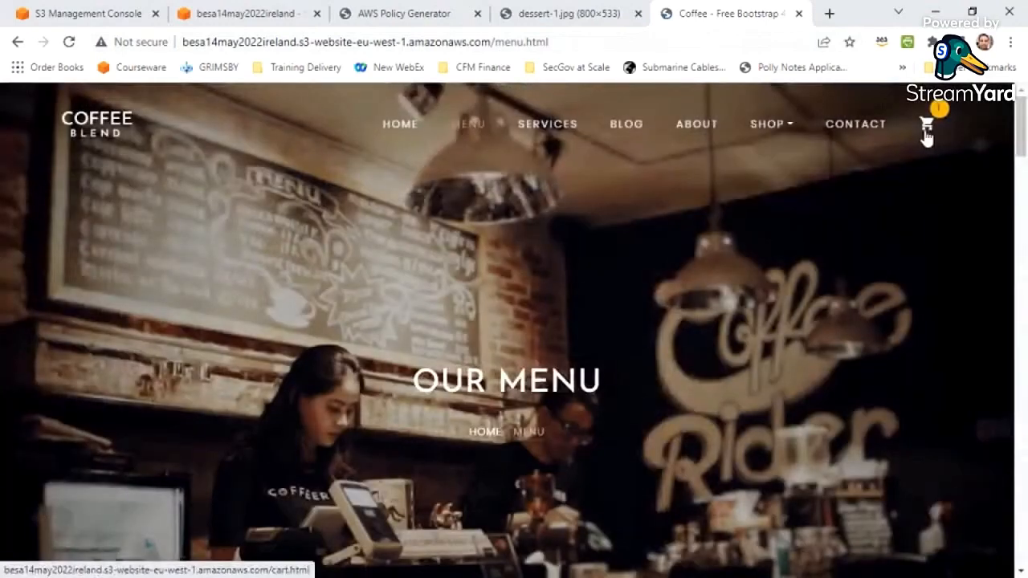
pyautogui.scroll(-1, 492, 358)
pyautogui.scroll(-3, 492, 363)
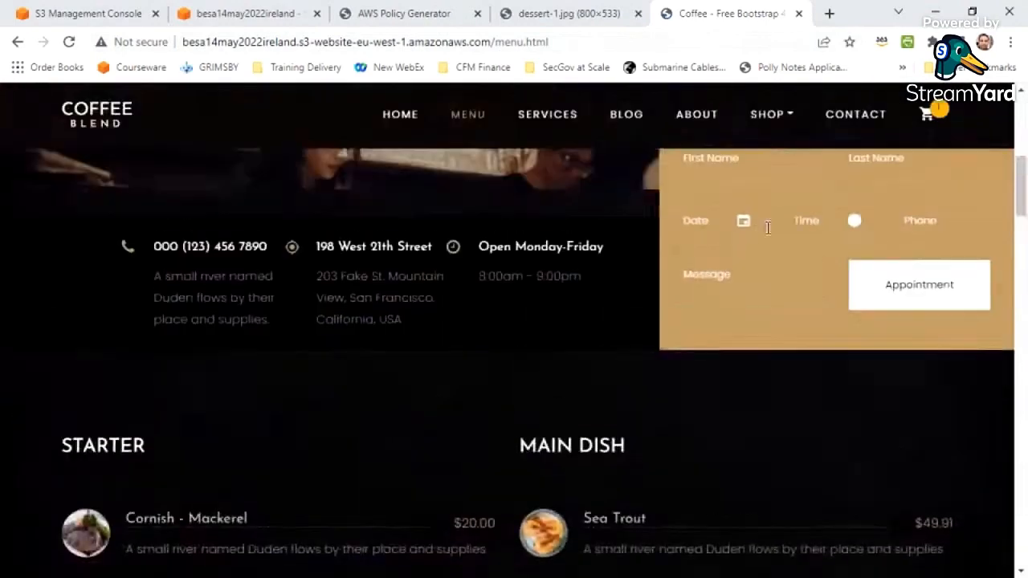
pyautogui.scroll(3, 492, 363)
pyautogui.scroll(-4, 460, 384)
pyautogui.scroll(-3, 459, 383)
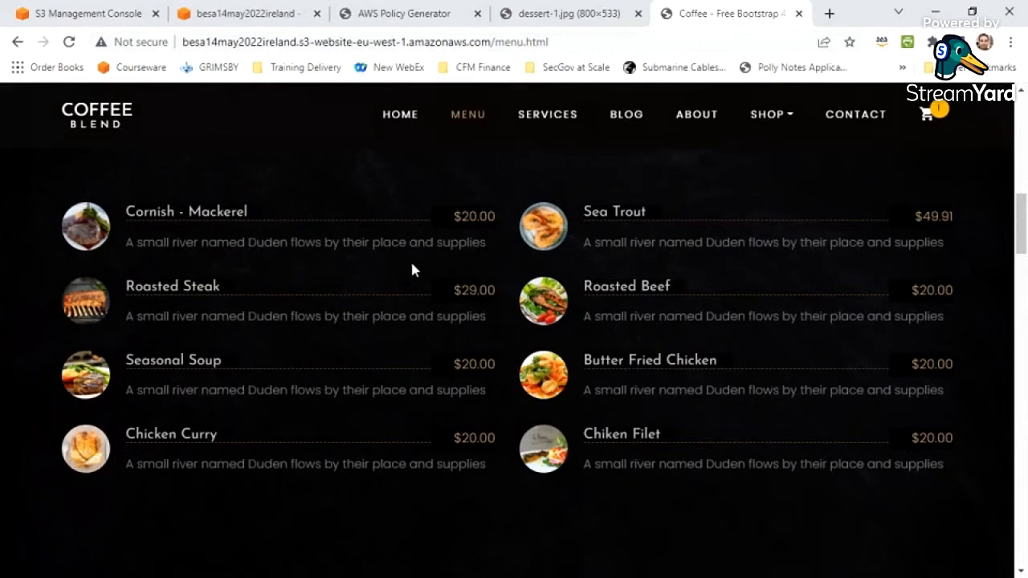
pyautogui.scroll(10, 412, 264)
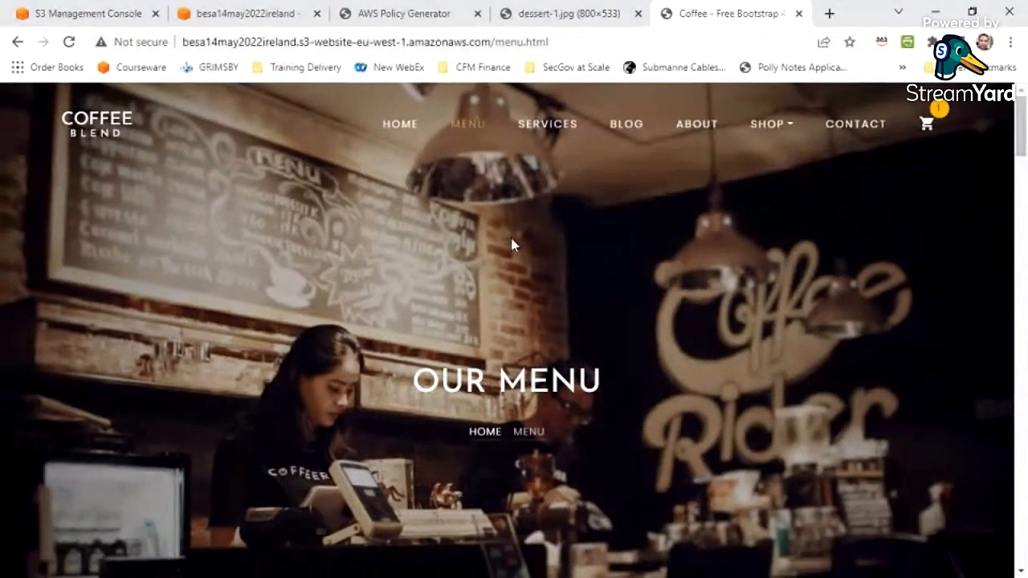
pyautogui.click(932, 130)
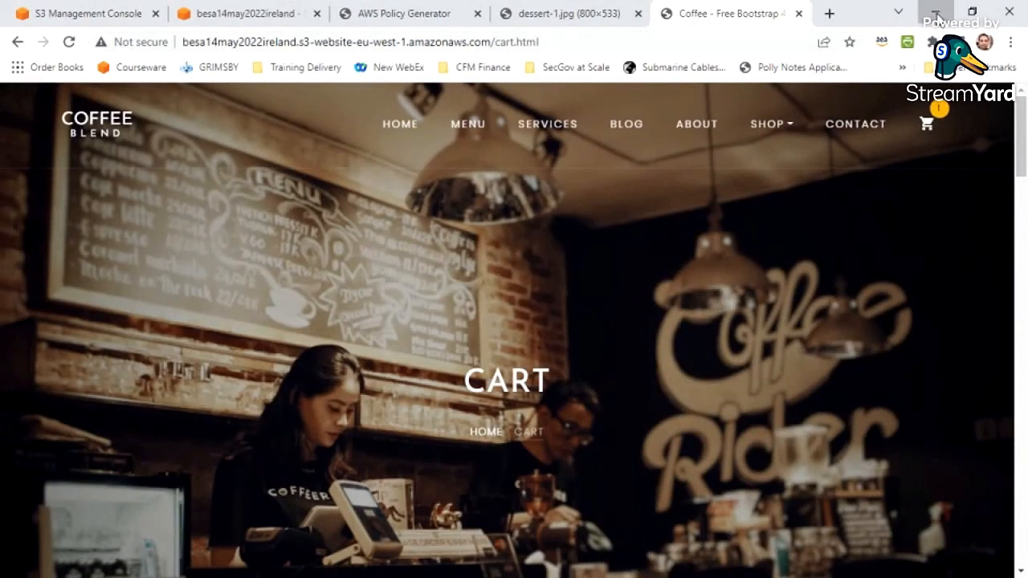
# Switch from the browser to the Bucket and Objects presentation slide, bringing it in front of the Notepad notes
pyautogui.click(936, 16)
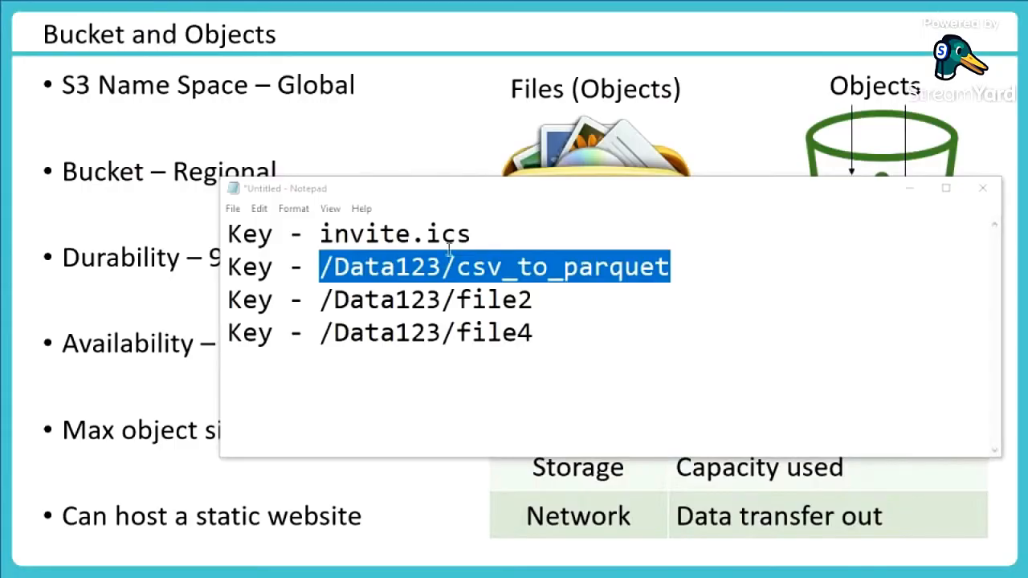
pyautogui.click(482, 143)
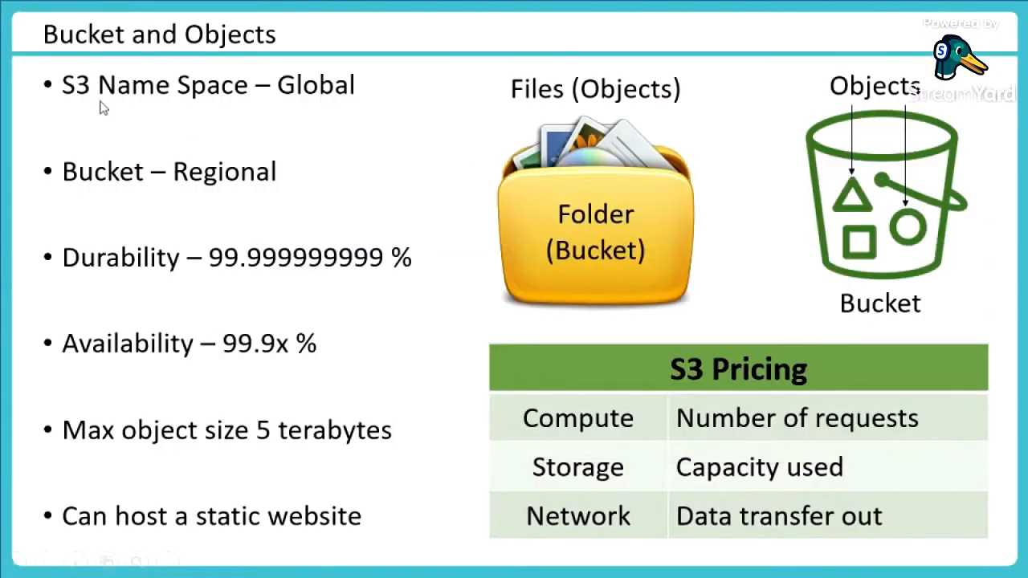